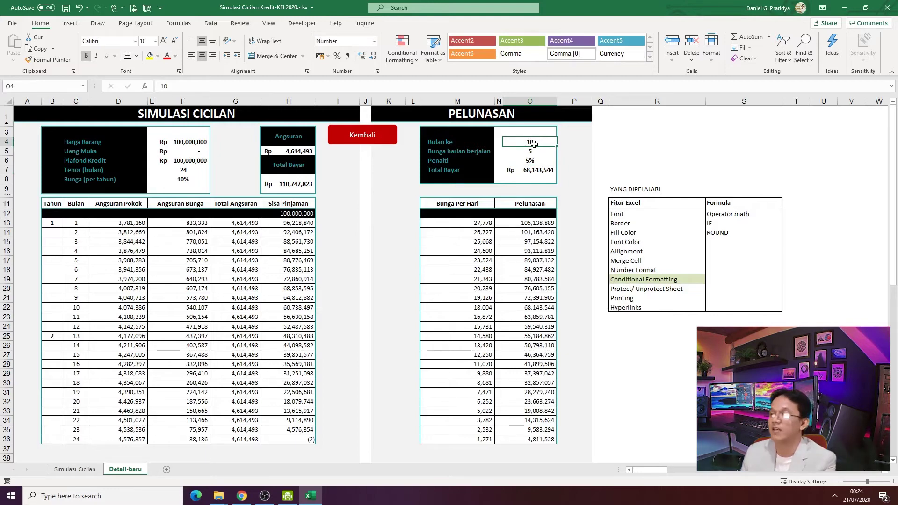
# Link the Bulan ke cell O4 to Bulan Dibayar in cell H6 of the Simulasi Cicilan sheet.
pyautogui.write('=')
pyautogui.click(76, 469)
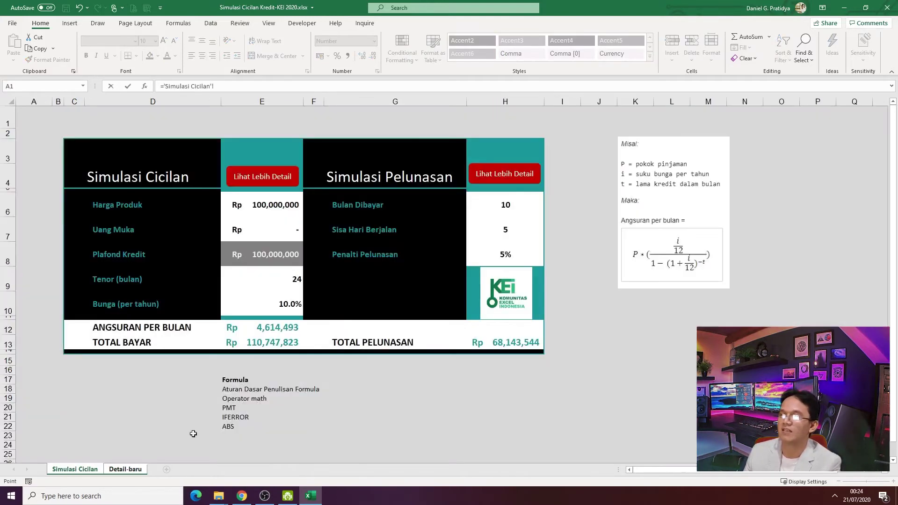
pyautogui.click(496, 211)
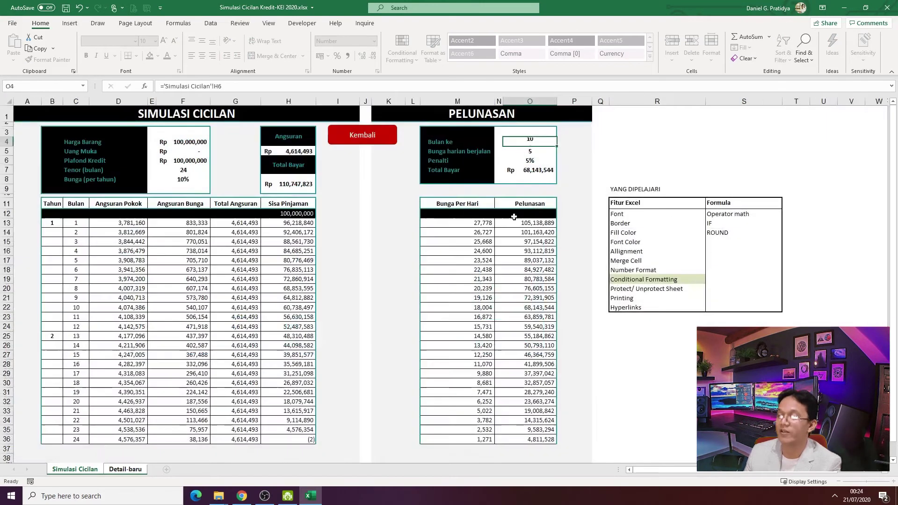
pyautogui.press('Return')
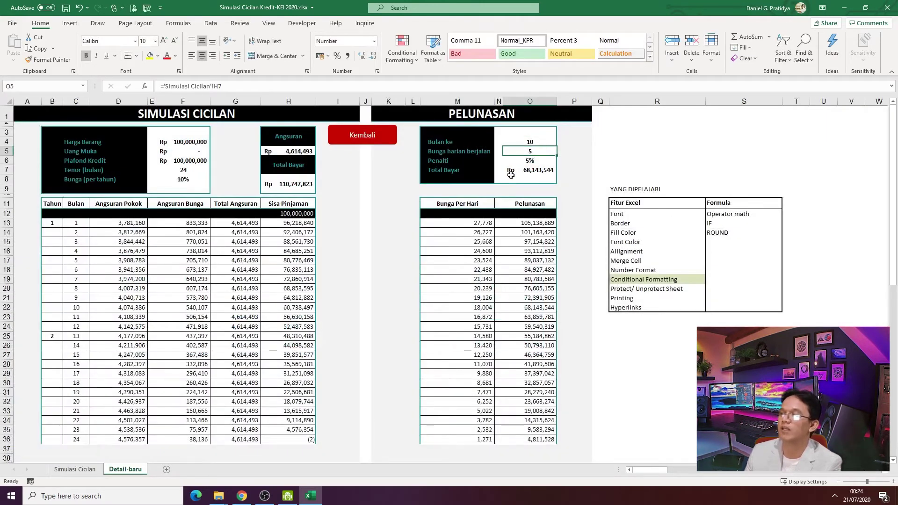
# Trace the Bunga harian berjalan reference in O5 to H7 on the Simulasi Cicilan sheet and check the Penalti Pelunasan input there.
pyautogui.click(468, 152)
pyautogui.click(515, 154)
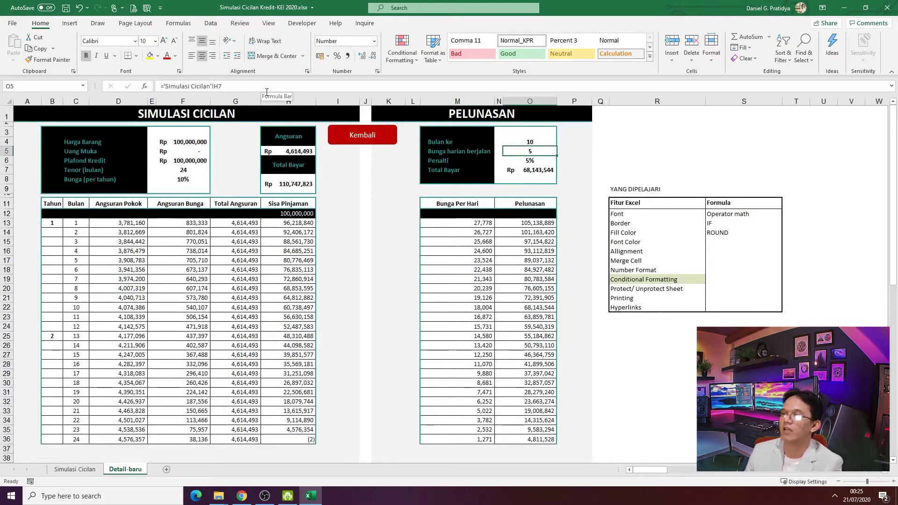
pyautogui.click(87, 470)
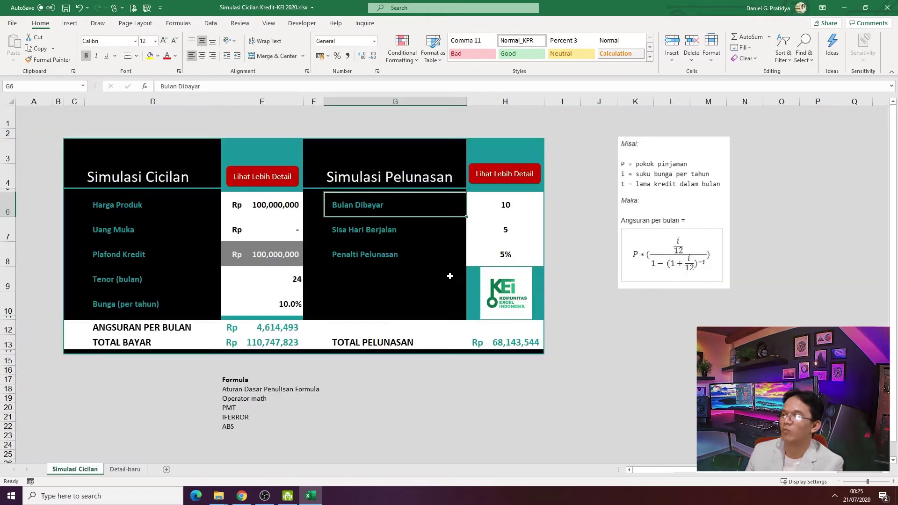
pyautogui.click(496, 229)
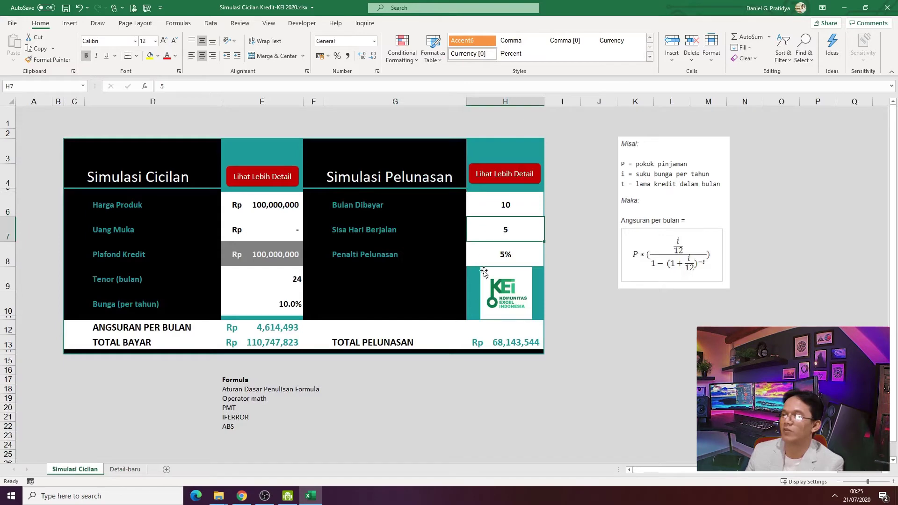
pyautogui.click(494, 258)
pyautogui.click(118, 471)
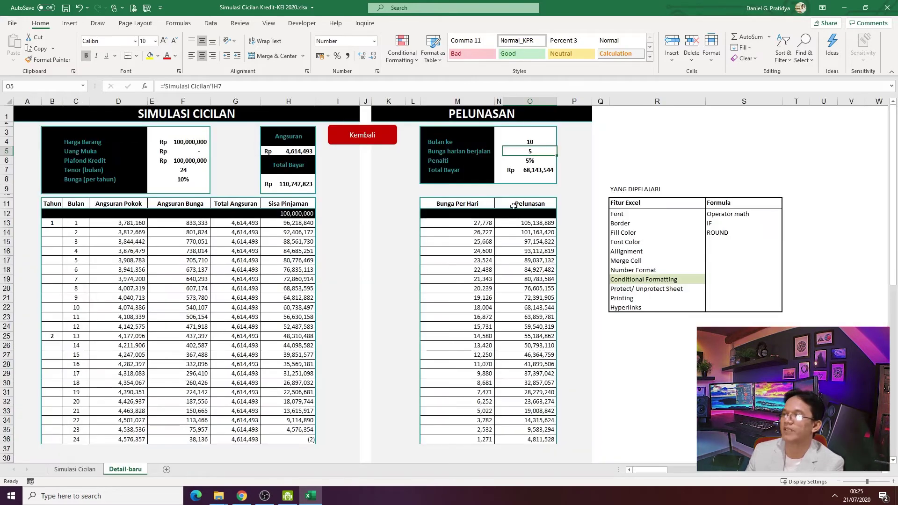
# Highlight the Total Bayar cell O7 in the Pelunasan summary with a yellow fill.
pyautogui.click(531, 162)
pyautogui.click(535, 168)
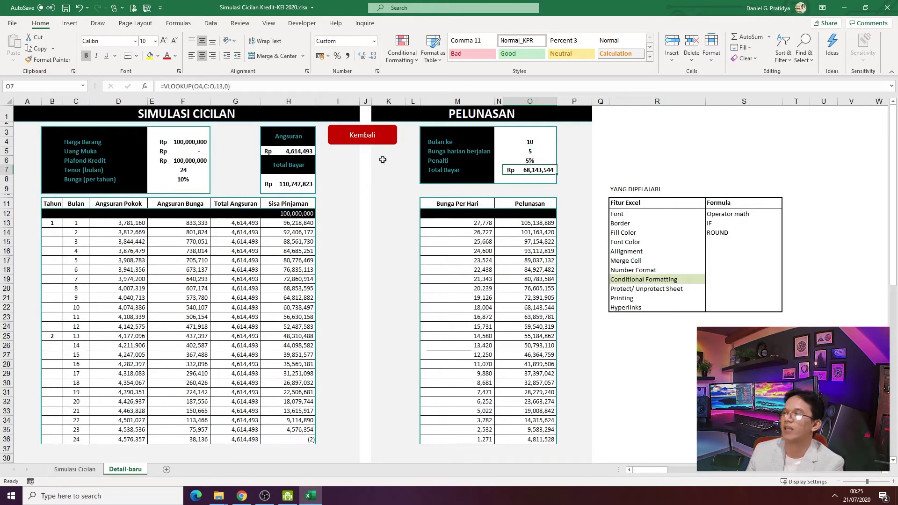
pyautogui.click(150, 55)
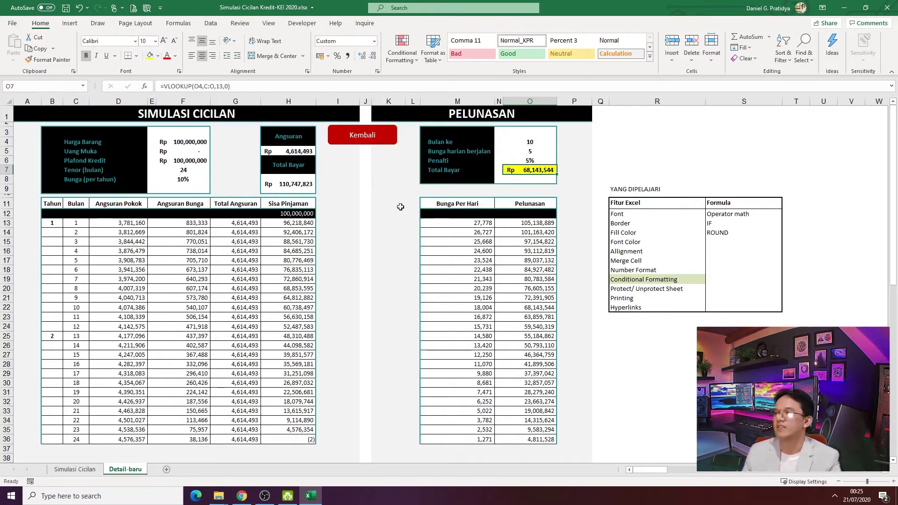
# Review the month, running-days and penalty inputs in O4:O6 and the Total Bayar formula in O7.
pyautogui.click(535, 142)
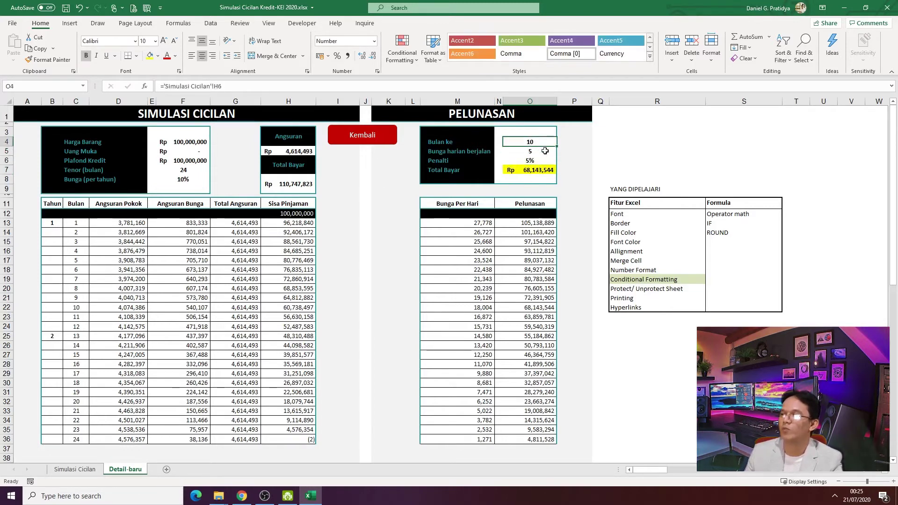
pyautogui.click(546, 151)
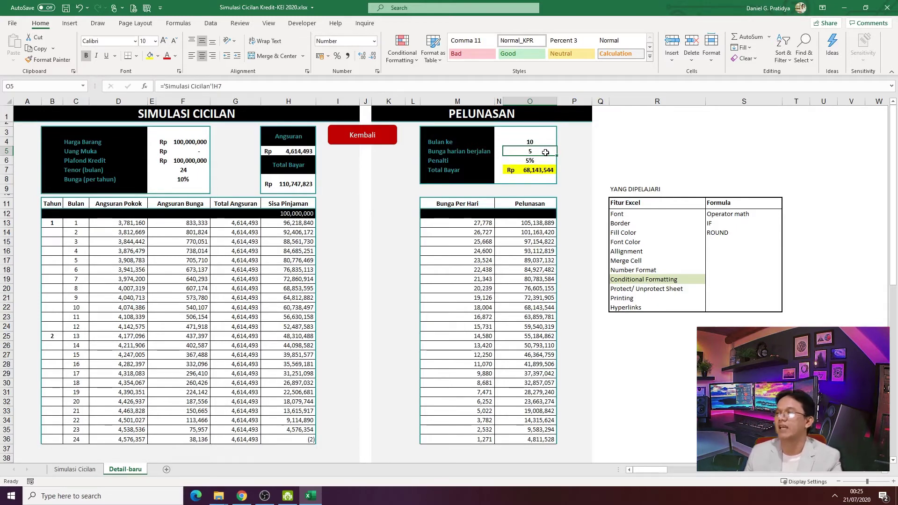
pyautogui.click(542, 160)
pyautogui.click(539, 171)
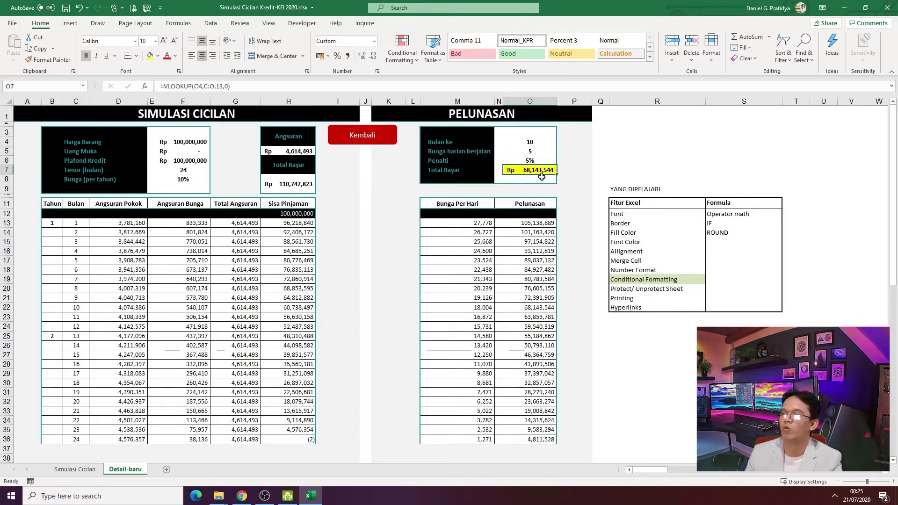
pyautogui.click(534, 142)
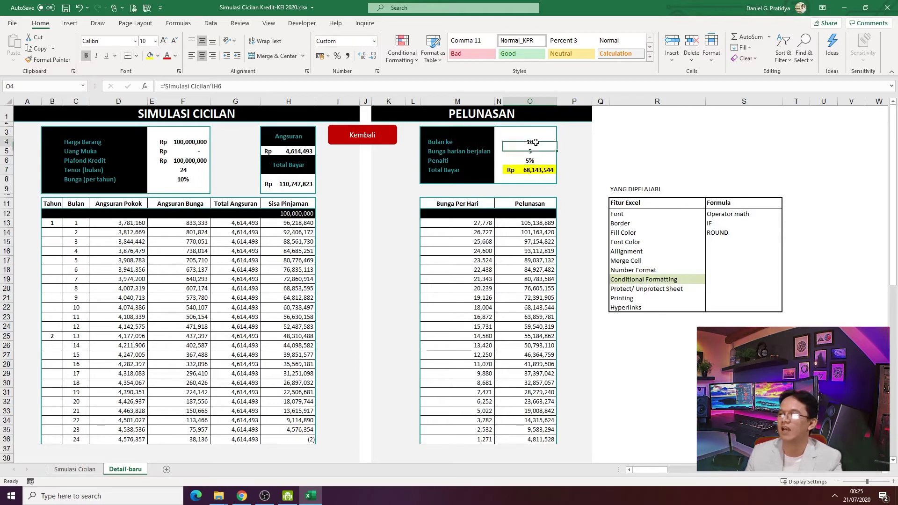
# Highlight the month 10 instalment row C22:H22 with a yellow fill.
pyautogui.moveTo(75, 223); pyautogui.dragTo(293, 307)
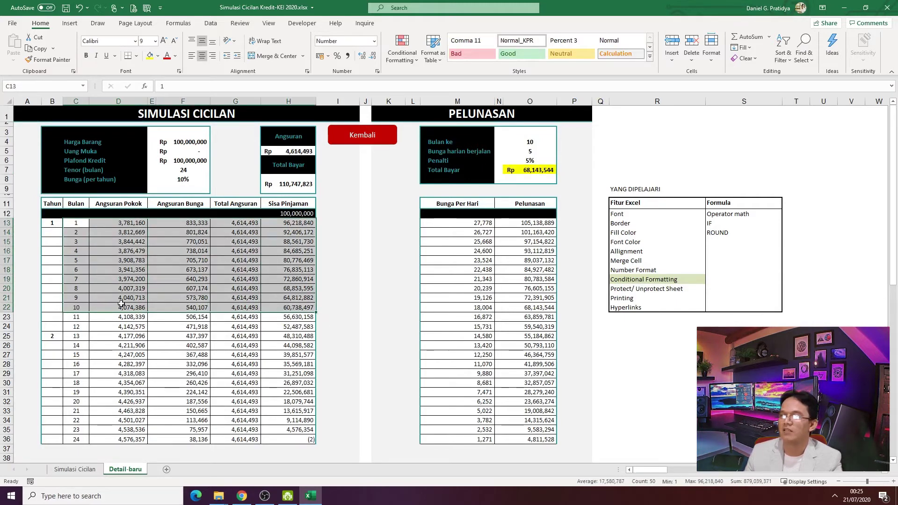
pyautogui.moveTo(77, 307); pyautogui.dragTo(294, 307)
pyautogui.click(149, 56)
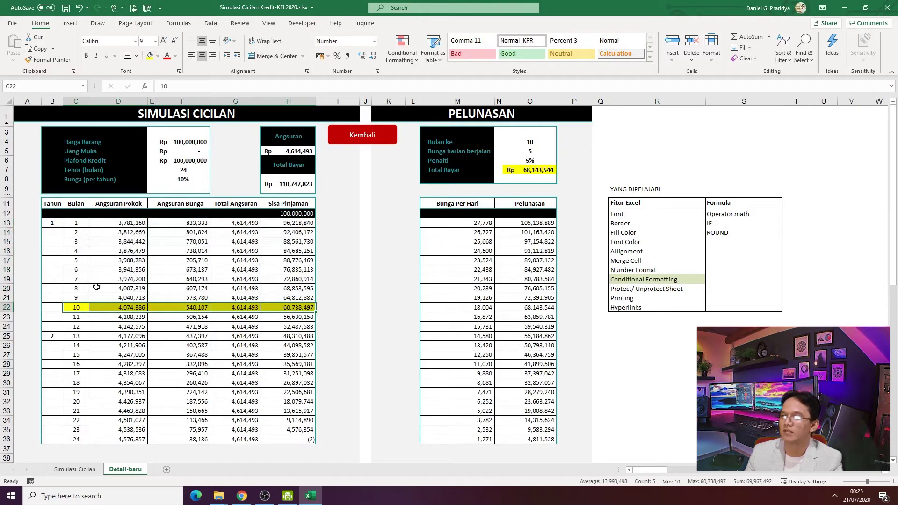
# Fill the month 9 Sisa Pinjaman cell H21 with light green.
pyautogui.click(302, 309)
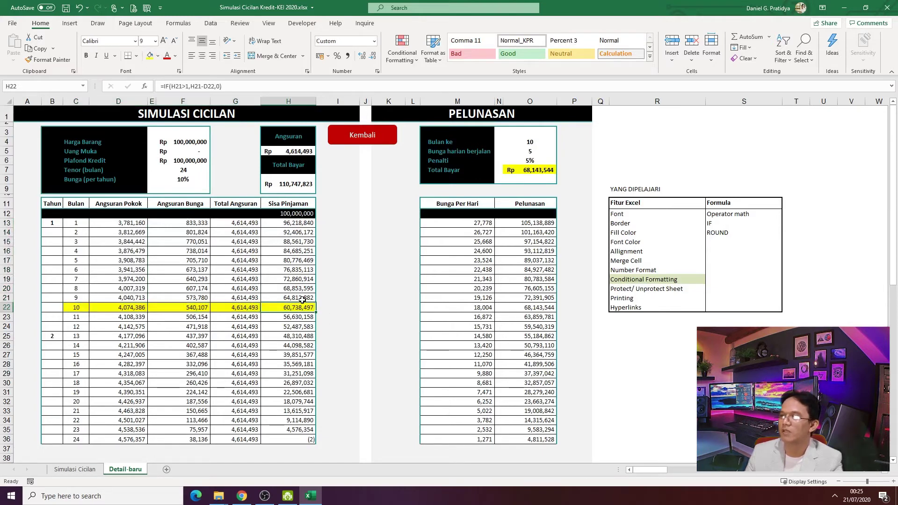
pyautogui.click(303, 298)
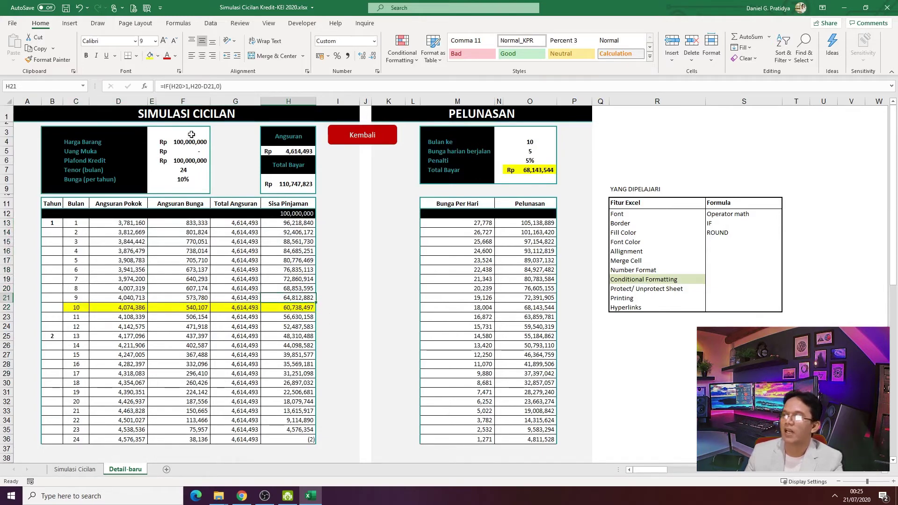
pyautogui.click(159, 58)
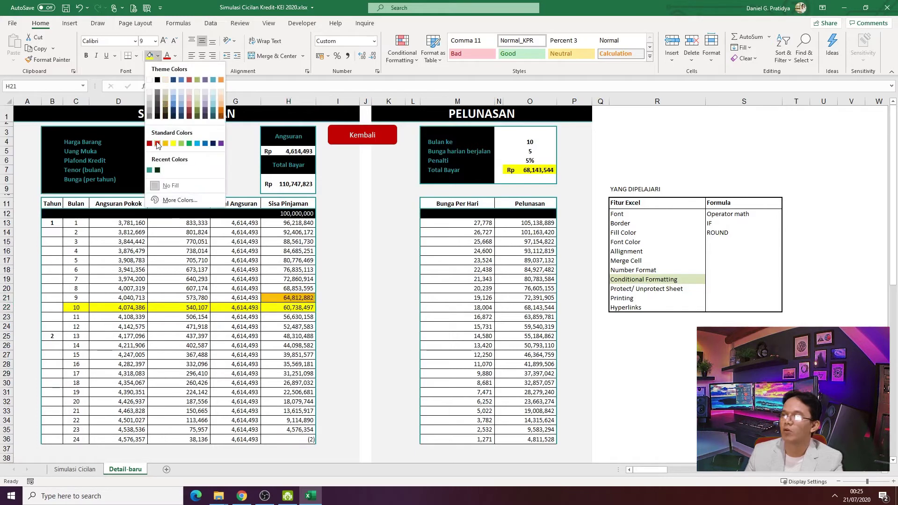
pyautogui.click(181, 143)
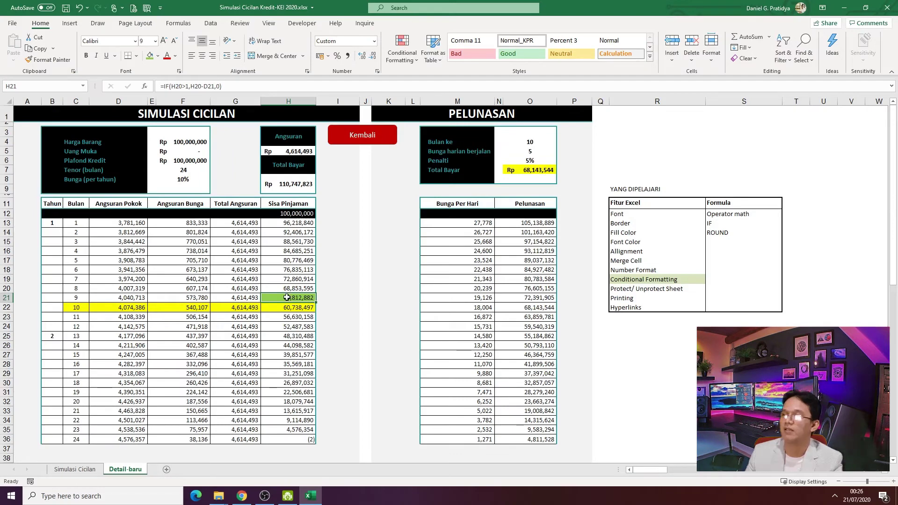
# Examine how the month 9 Sisa Pinjaman relates to the settlement table, checking the Bunga Per Hari formulas and the cell references in M21.
pyautogui.click(79, 297)
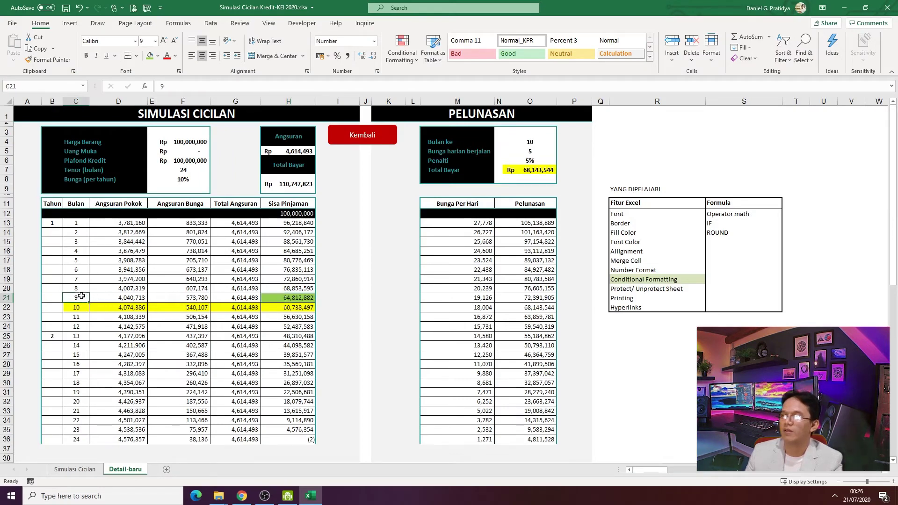
pyautogui.click(284, 299)
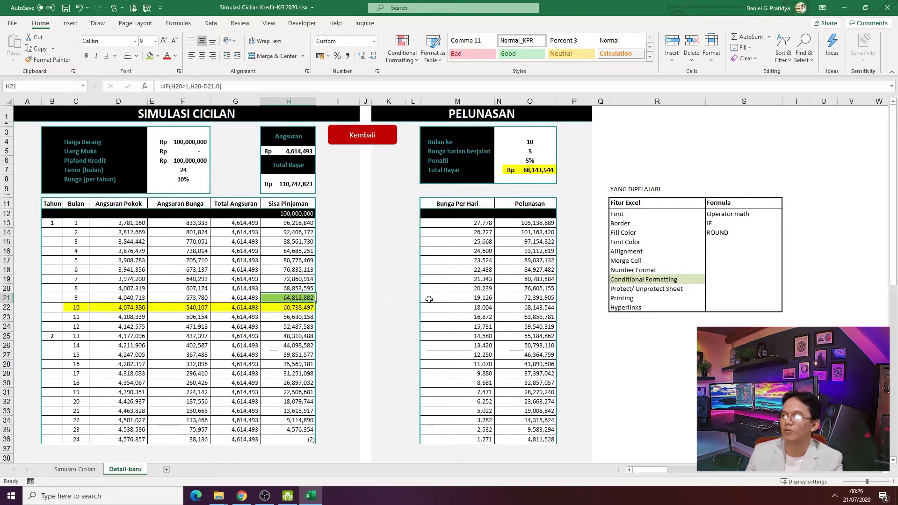
pyautogui.click(514, 308)
pyautogui.click(525, 154)
pyautogui.click(449, 307)
pyautogui.moveTo(456, 204); pyautogui.dragTo(459, 442)
pyautogui.click(470, 307)
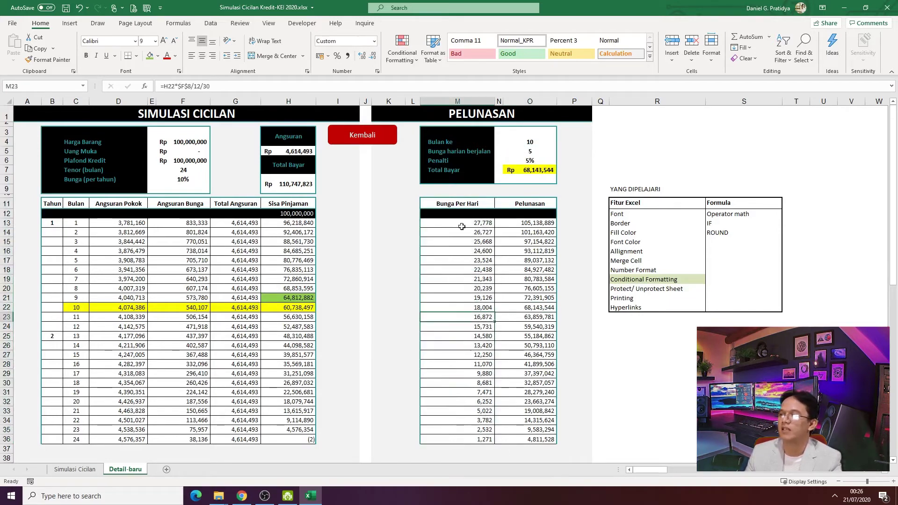
pyautogui.click(473, 223)
pyautogui.click(473, 286)
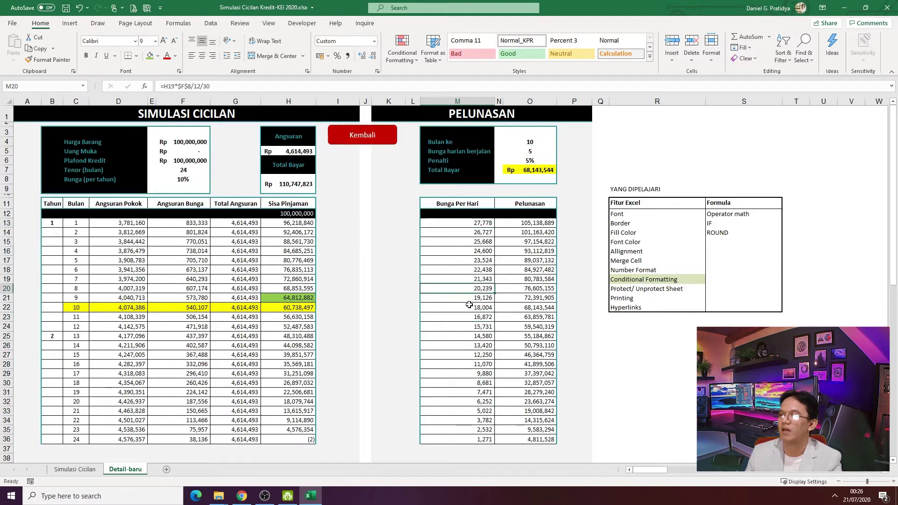
pyautogui.click(470, 298)
pyautogui.click(255, 84)
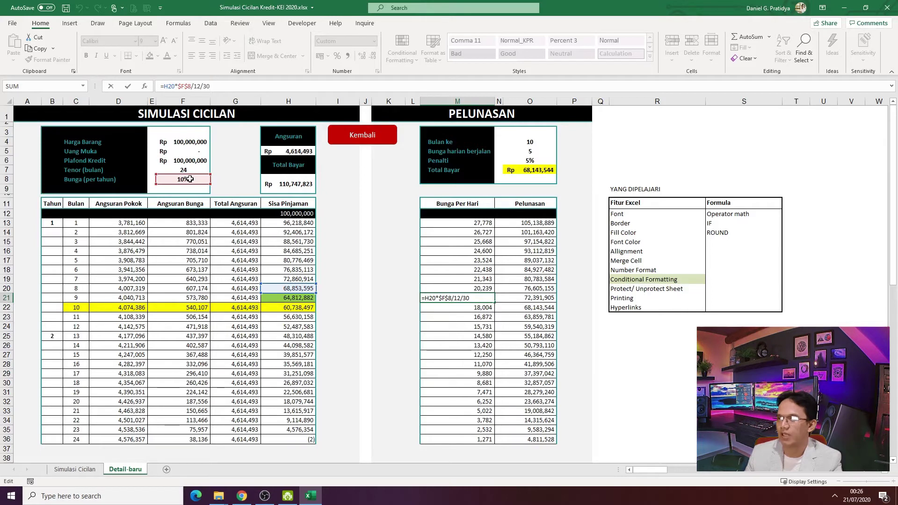
pyautogui.hotkey('ctrl', 'Return')
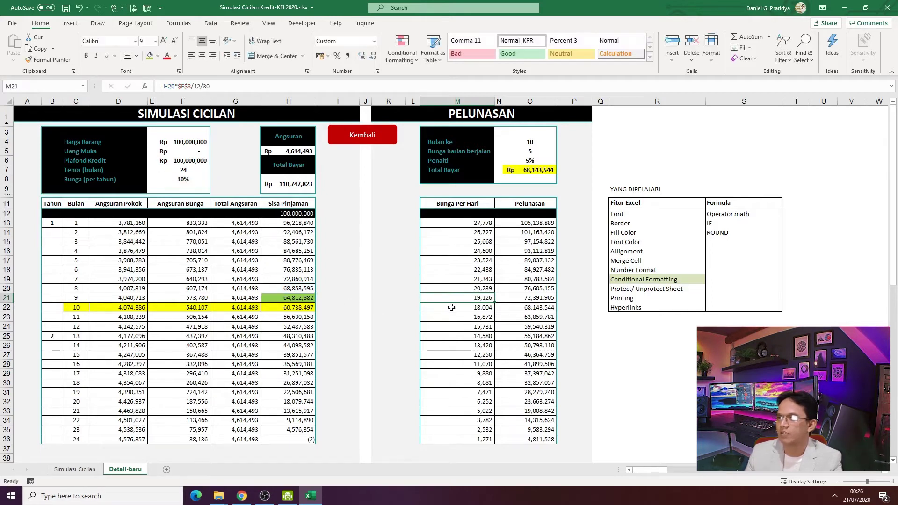
# Highlight the month 10 Bunga Per Hari cell M22 with a yellow fill.
pyautogui.click(456, 310)
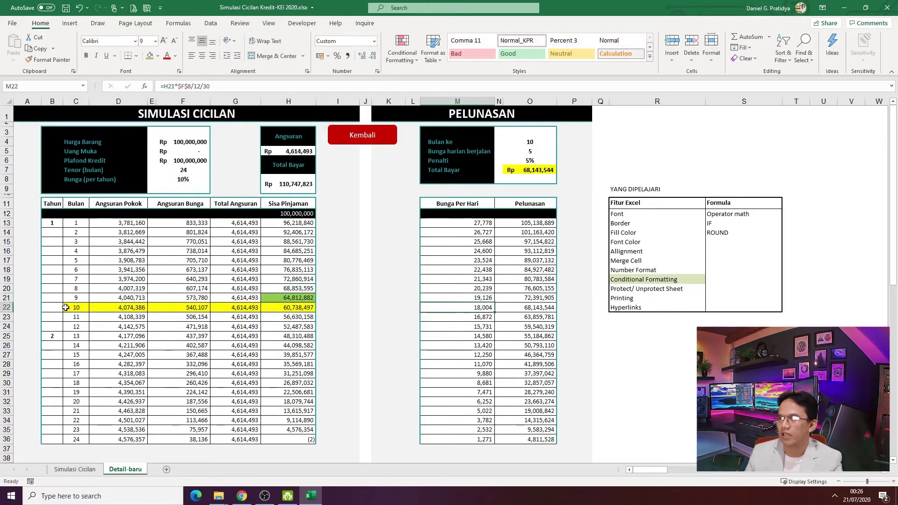
pyautogui.click(7, 308)
pyautogui.click(72, 310)
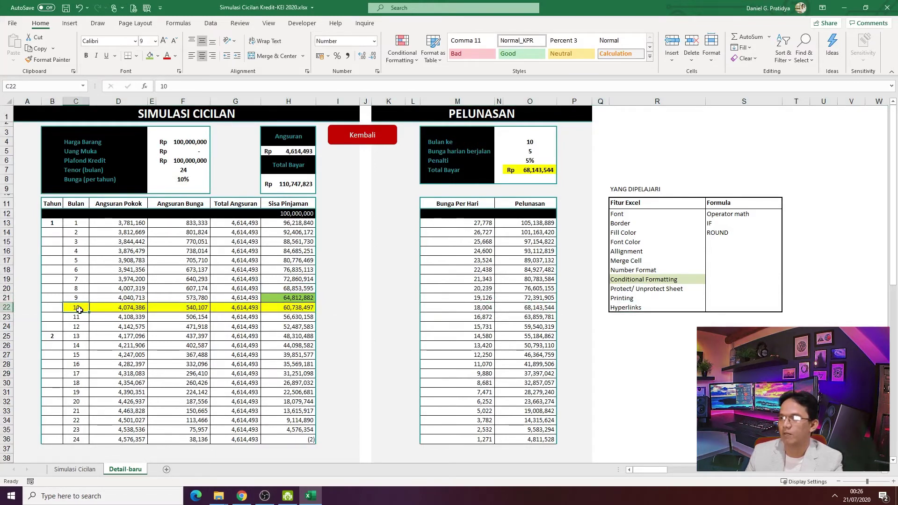
pyautogui.moveTo(72, 310); pyautogui.dragTo(528, 306)
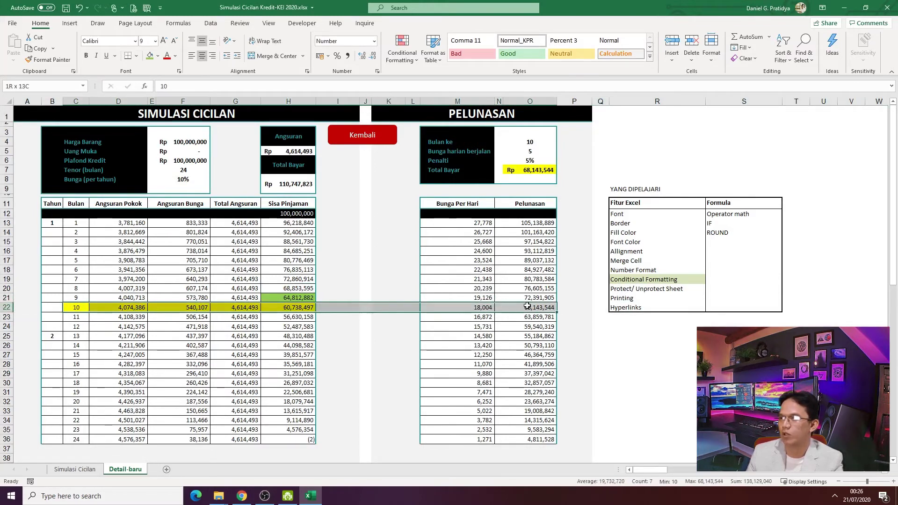
pyautogui.click(475, 306)
pyautogui.click(157, 57)
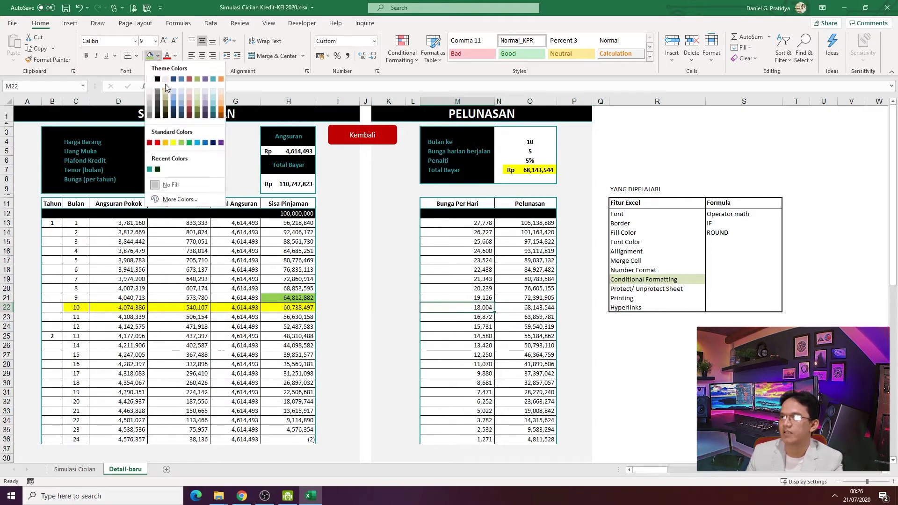
pyautogui.click(174, 143)
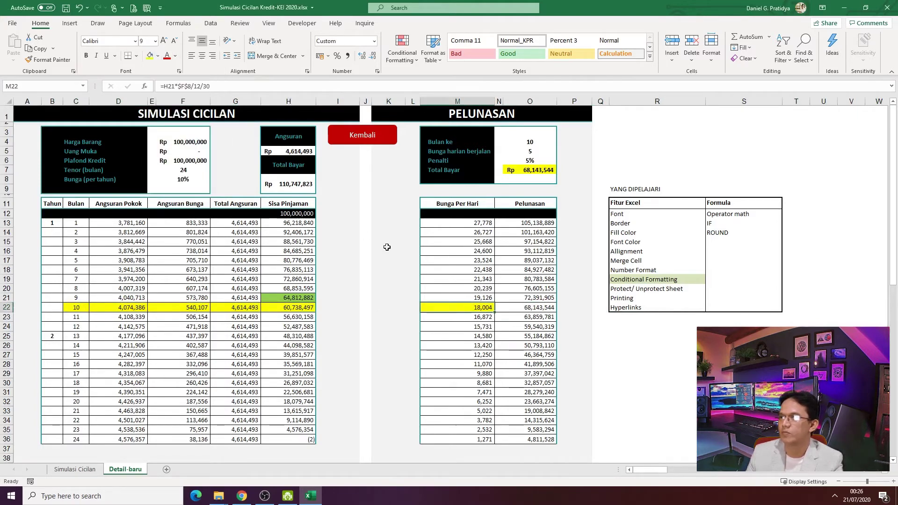
# Examine the month 10 Bunga Per Hari formula in M22, tracing its references to the month 9 Sisa Pinjaman and the annual interest rate.
pyautogui.click(236, 85)
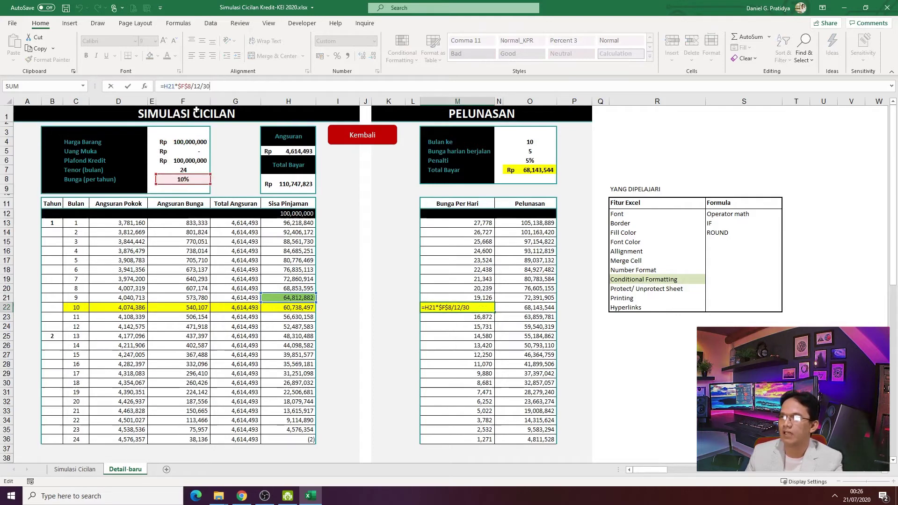
pyautogui.moveTo(201, 86); pyautogui.dragTo(179, 86)
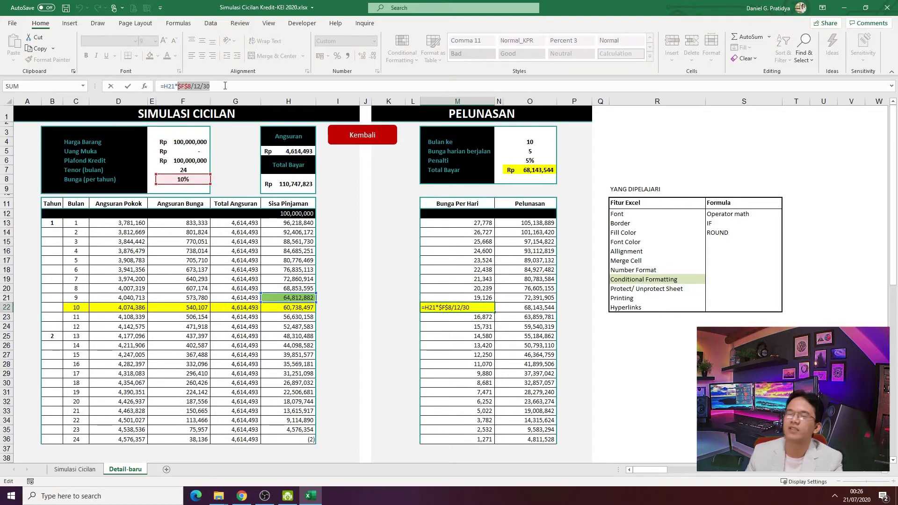
pyautogui.moveTo(175, 85); pyautogui.dragTo(163, 84)
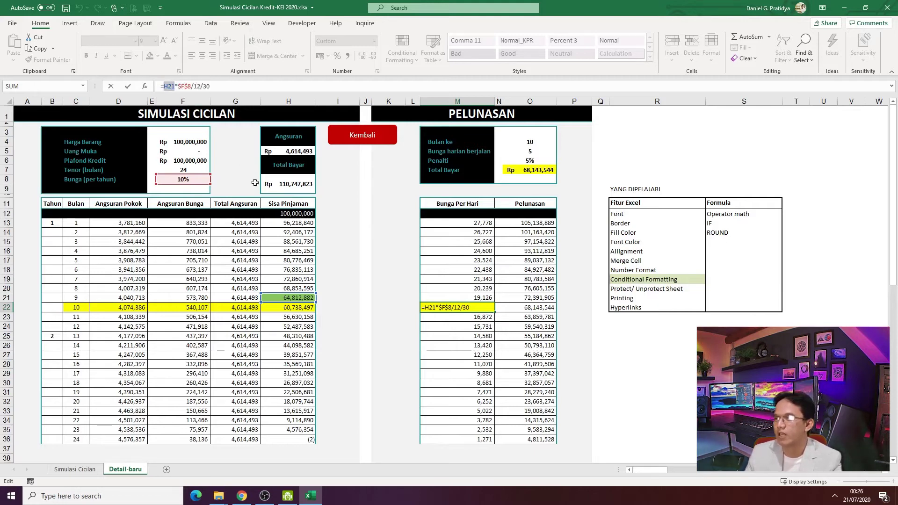
pyautogui.press('Return')
pyautogui.click(296, 299)
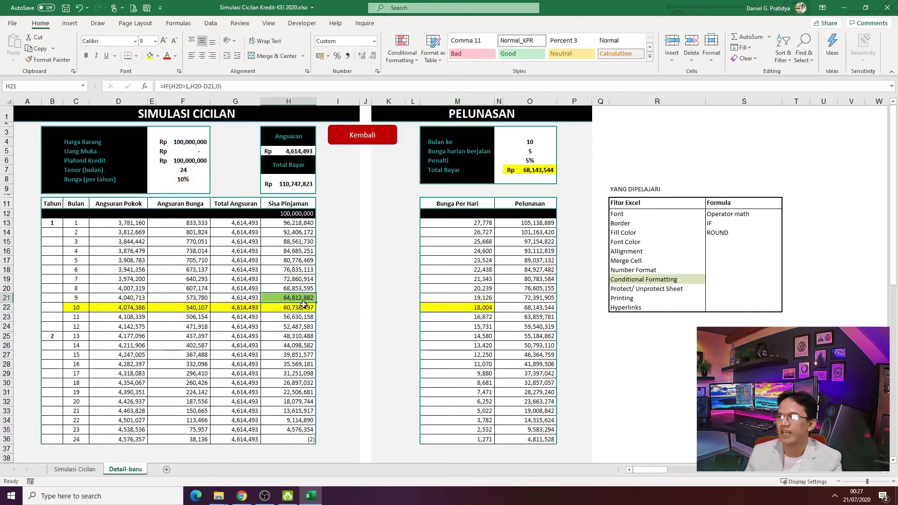
pyautogui.click(466, 308)
pyautogui.click(256, 86)
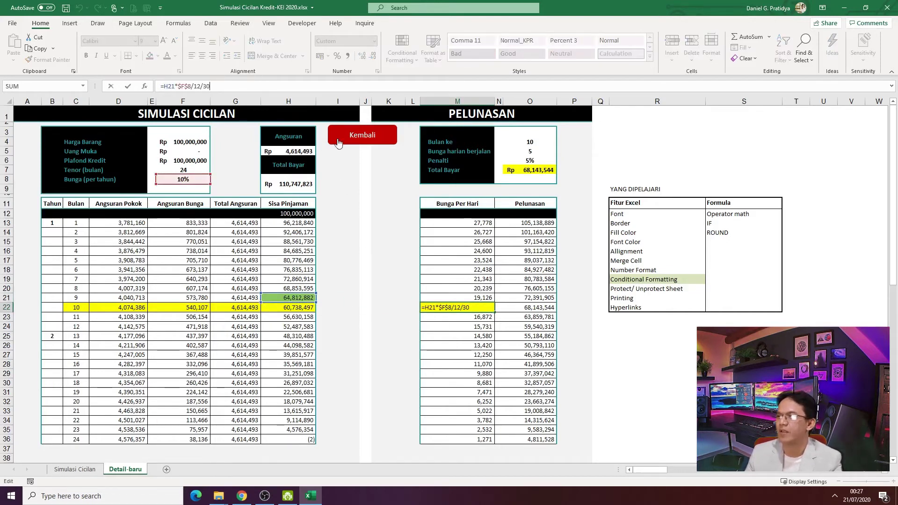
pyautogui.press('Escape')
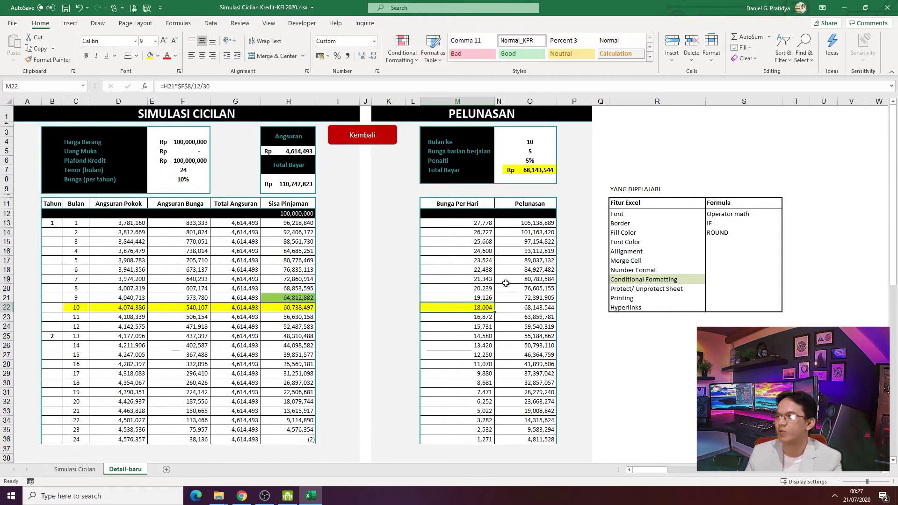
# Examine the month 10 Pelunasan formula in O22, covering its running-interest, penalty and month 9 Sisa Pinjaman terms.
pyautogui.click(520, 308)
pyautogui.click(253, 89)
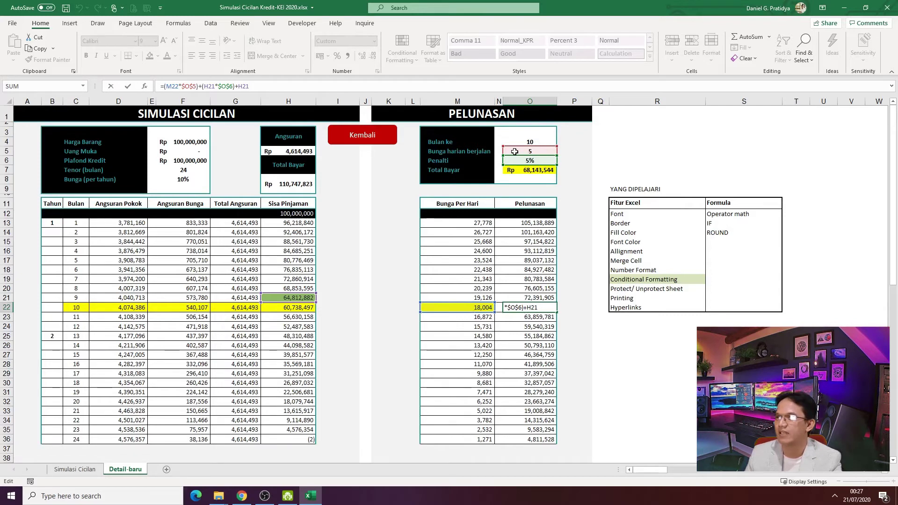
pyautogui.moveTo(182, 86)
pyautogui.mouseDown()
pyautogui.moveTo(200, 88)
pyautogui.moveTo(169, 82)
pyautogui.mouseUp()
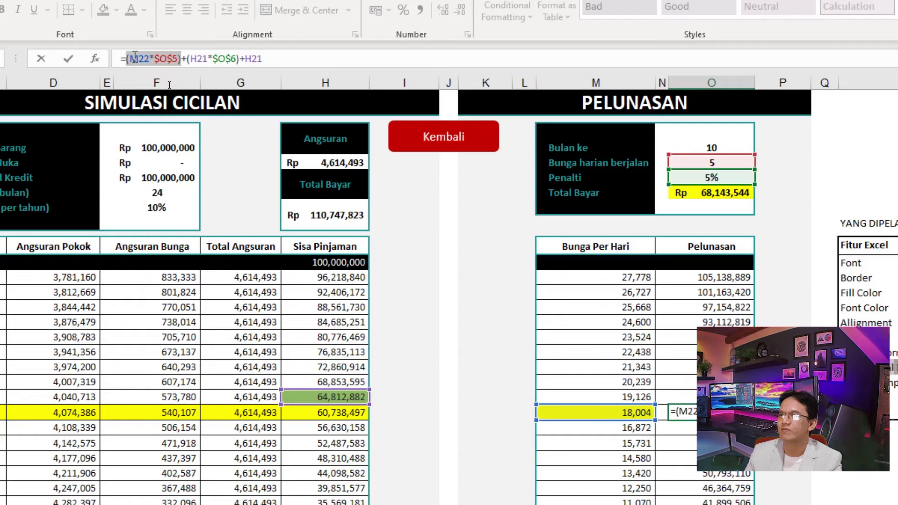
pyautogui.moveTo(186, 59); pyautogui.dragTo(238, 59)
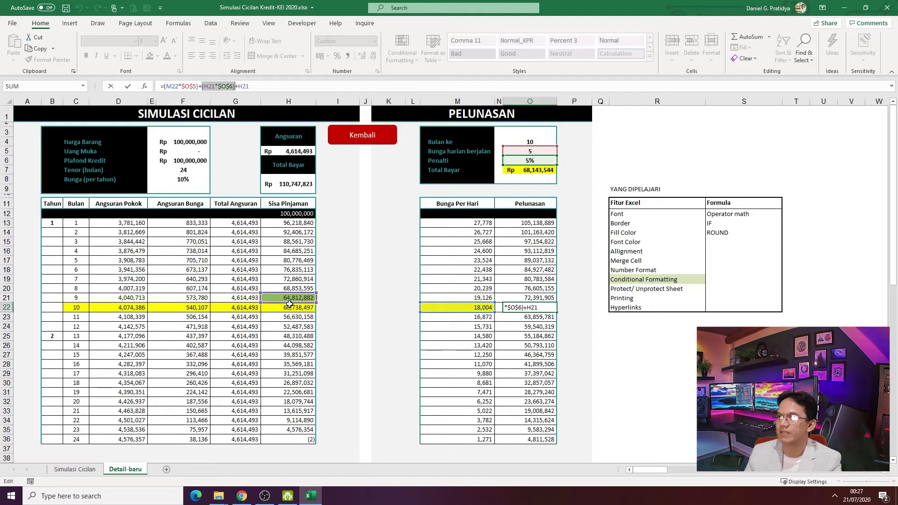
pyautogui.press('End')
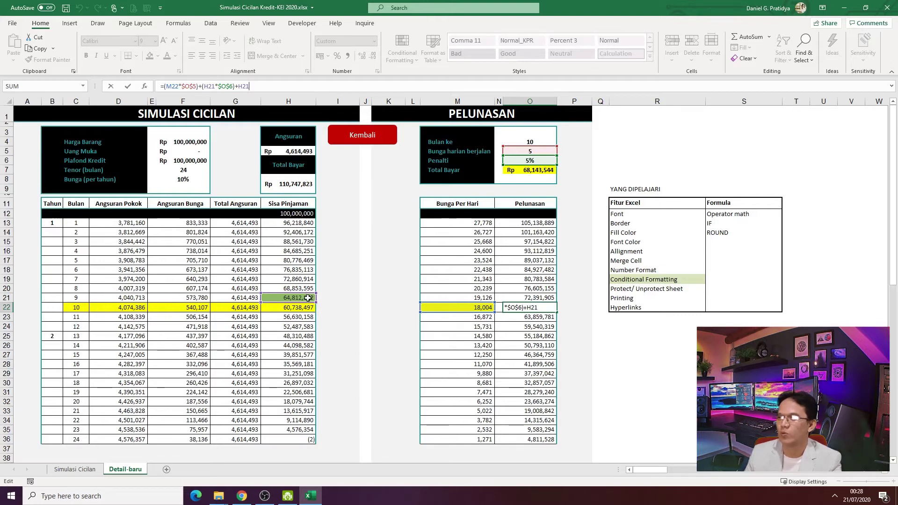
pyautogui.hotkey('ctrl', 'Return')
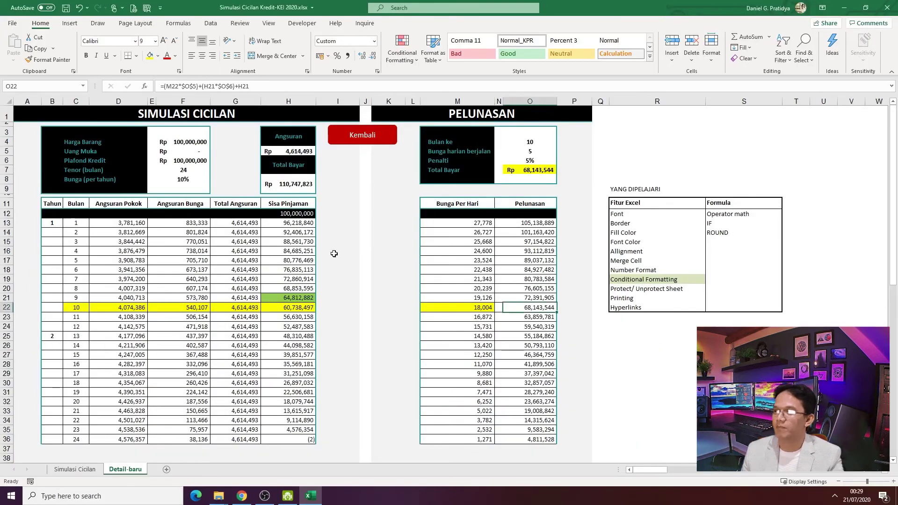
pyautogui.click(308, 298)
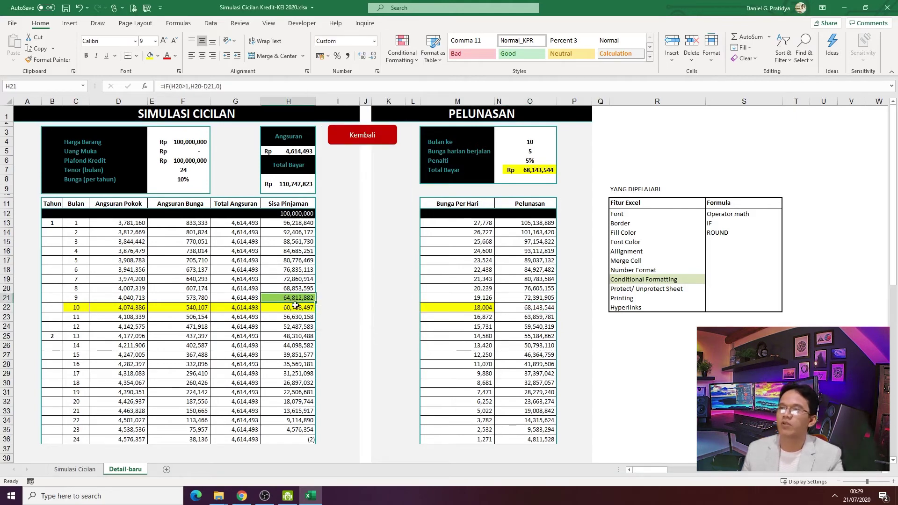
pyautogui.click(508, 308)
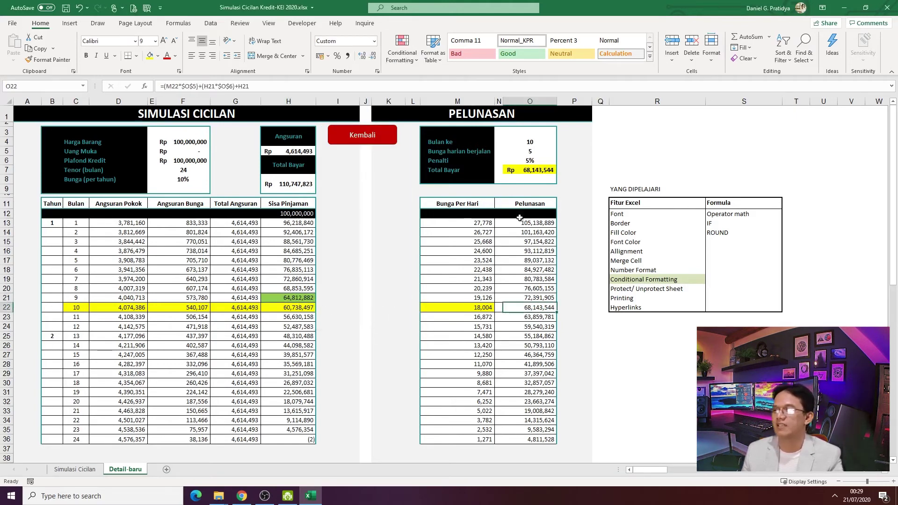
# Inspect the Pelunasan inputs in O4 and O5 and the VLOOKUP formula behind Total Bayar in O7.
pyautogui.click(523, 152)
pyautogui.rightClick(513, 154)
pyautogui.press('Escape')
pyautogui.click(525, 142)
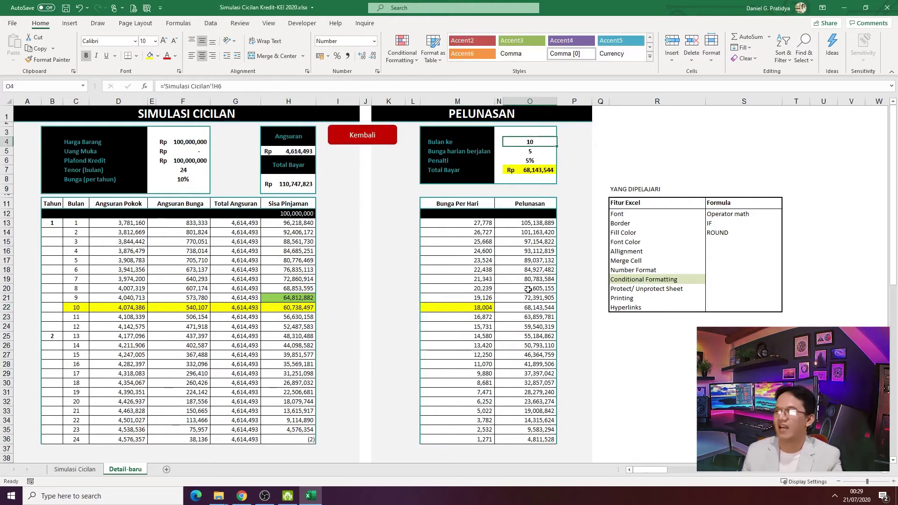
pyautogui.click(527, 170)
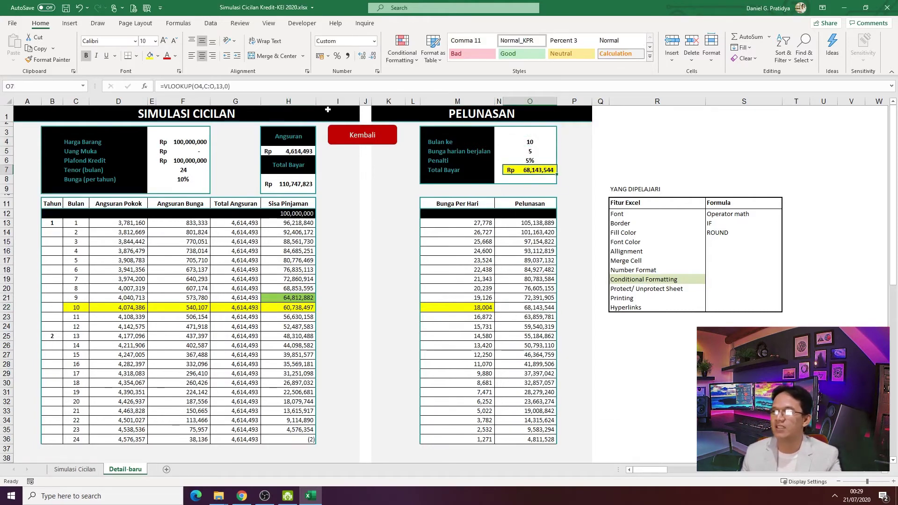
pyautogui.moveTo(437, 170); pyautogui.dragTo(523, 171)
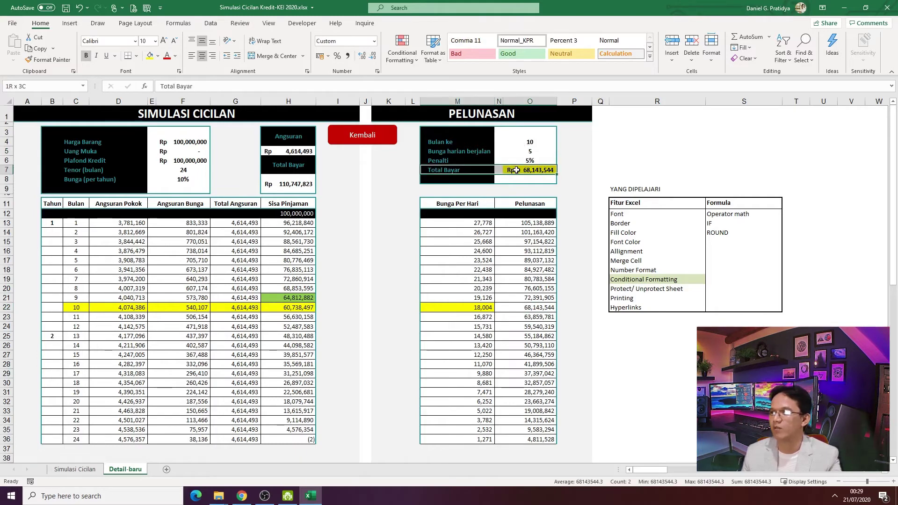
pyautogui.click(523, 171)
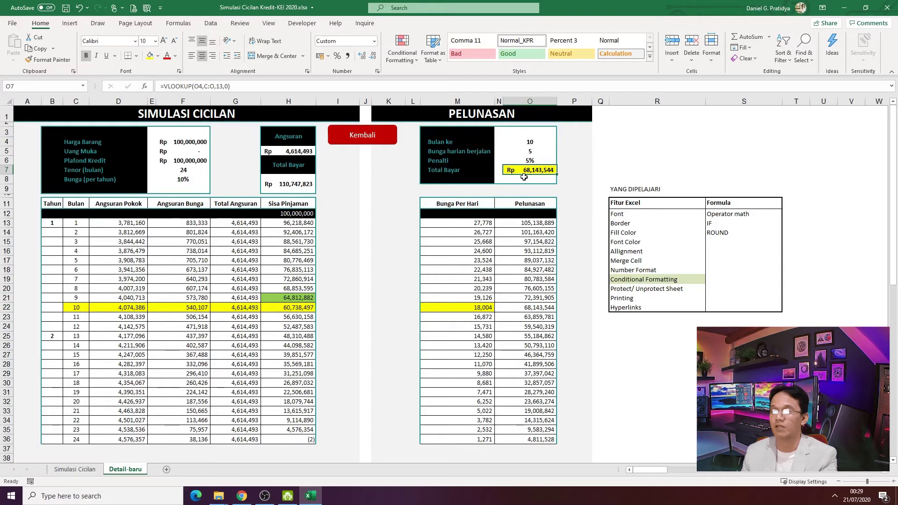
pyautogui.click(242, 88)
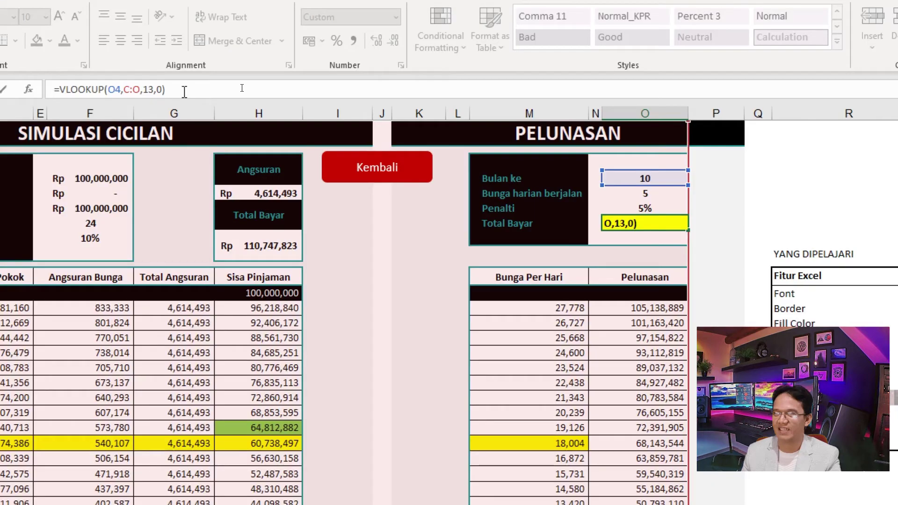
pyautogui.hotkey('ctrl', 'Return')
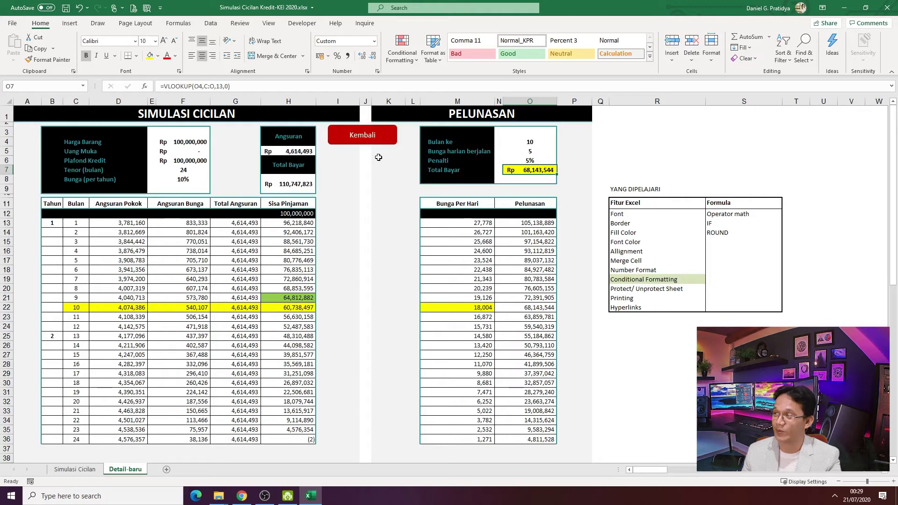
# Trace the VLOOKUP table range C:O and count its columns one by one from Bulan to Pelunasan.
pyautogui.click(74, 101)
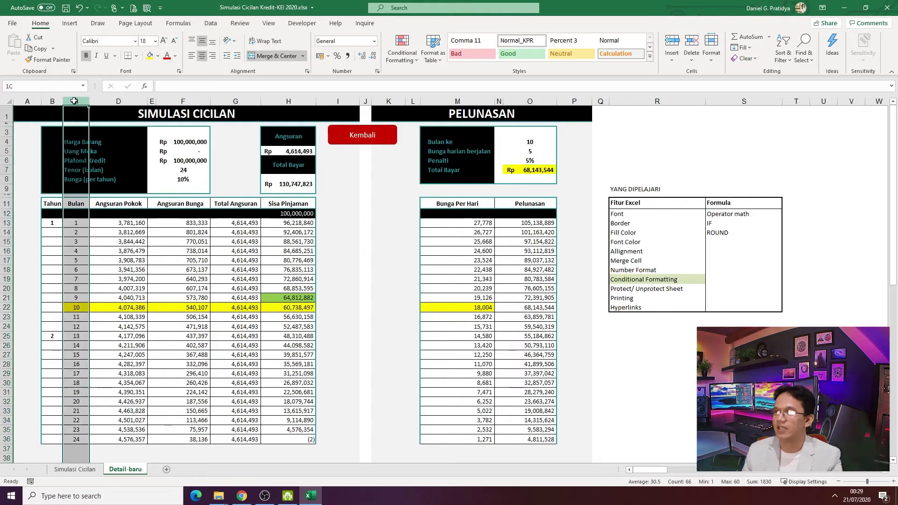
pyautogui.moveTo(74, 101); pyautogui.dragTo(543, 155)
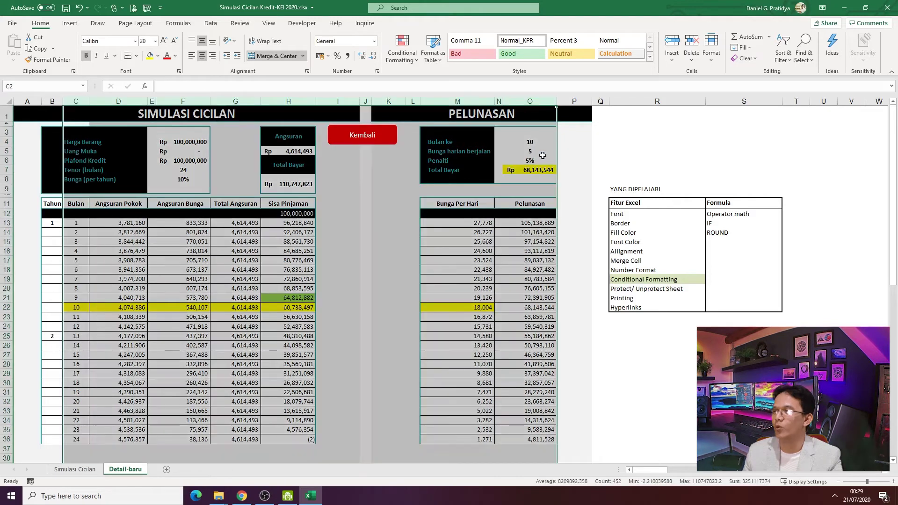
pyautogui.click(73, 99)
pyautogui.moveTo(73, 99); pyautogui.dragTo(152, 101)
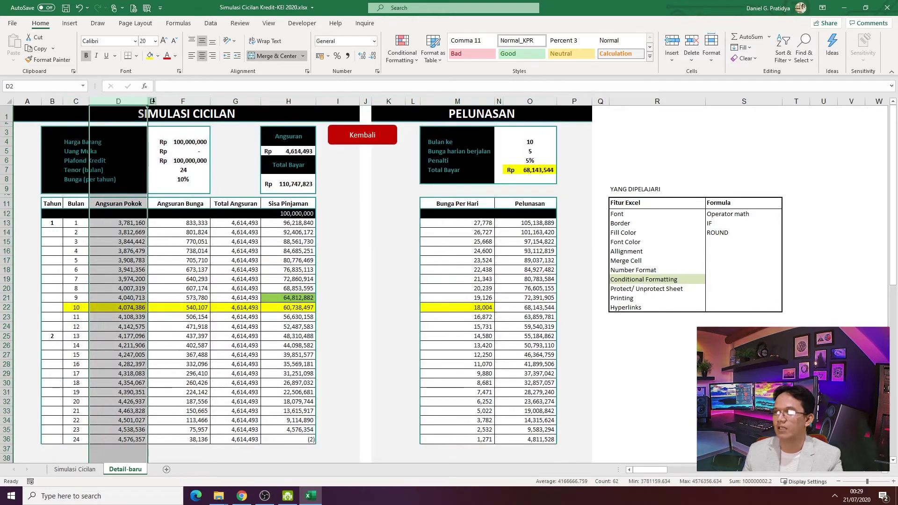
pyautogui.click(152, 101)
pyautogui.click(168, 101)
pyautogui.click(225, 101)
pyautogui.click(281, 101)
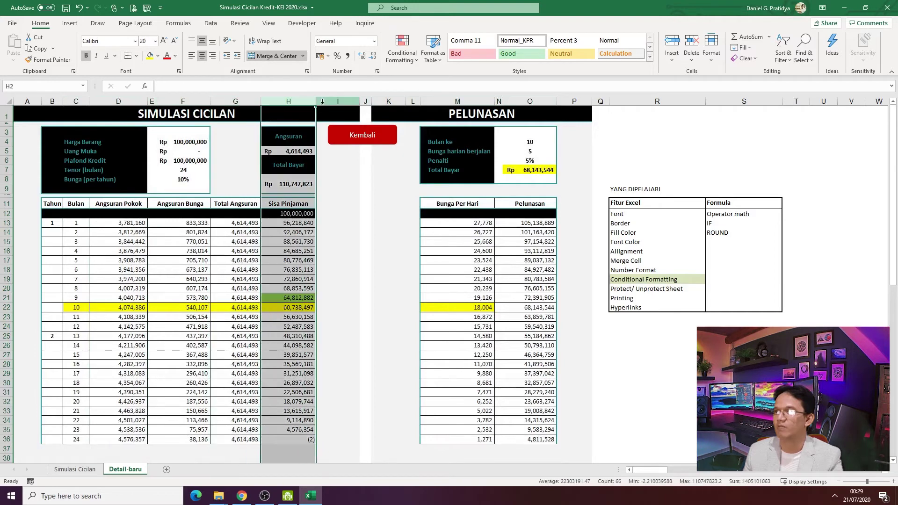
pyautogui.click(354, 99)
pyautogui.click(365, 101)
pyautogui.click(393, 101)
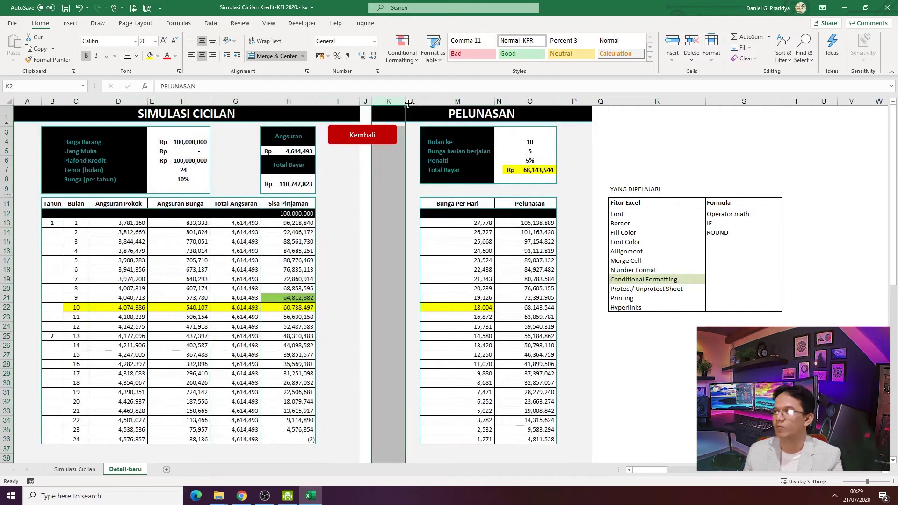
pyautogui.click(412, 101)
pyautogui.click(463, 101)
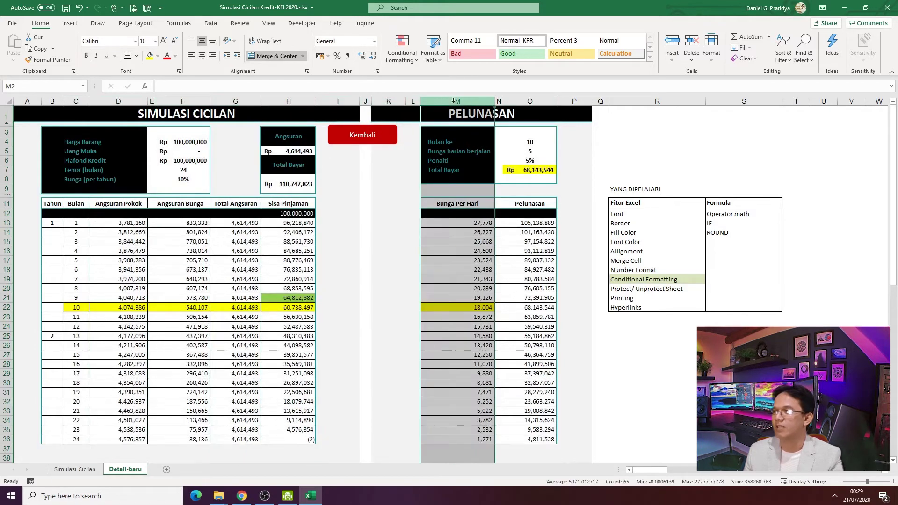
pyautogui.click(499, 101)
pyautogui.click(530, 101)
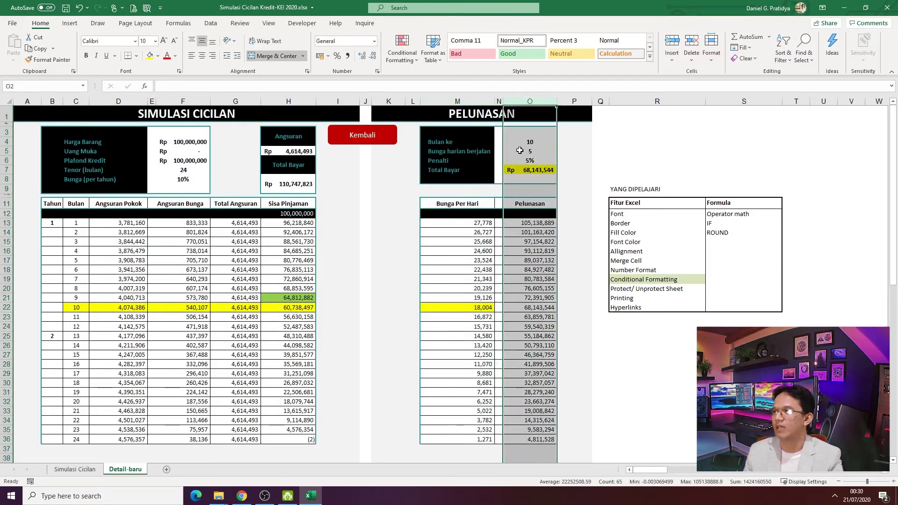
# Check the table range and column index in the Total Bayar VLOOKUP against the month 10 Pelunasan cell O22.
pyautogui.click(528, 171)
pyautogui.click(219, 86)
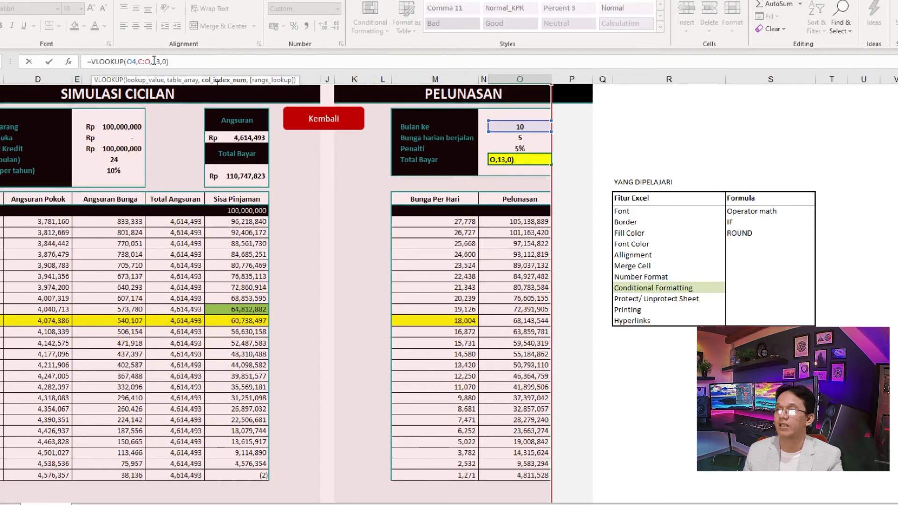
pyautogui.doubleClick(140, 61)
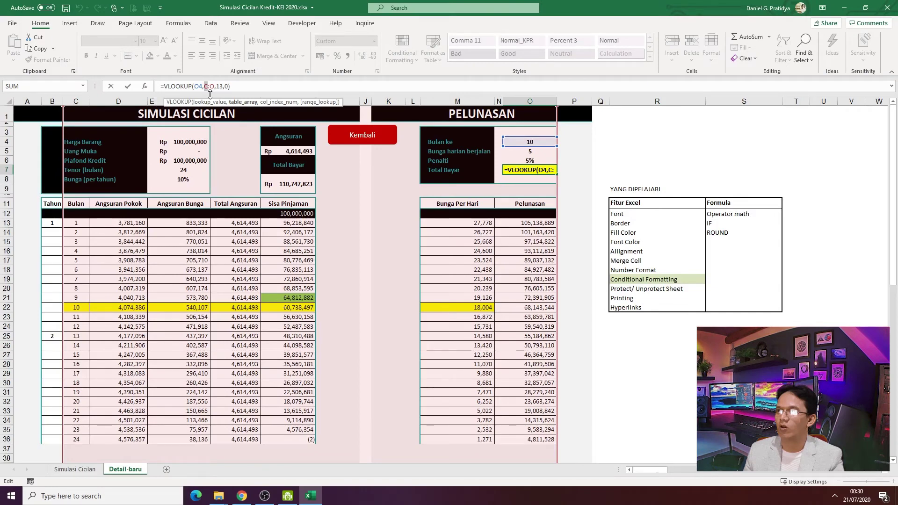
pyautogui.click(519, 304)
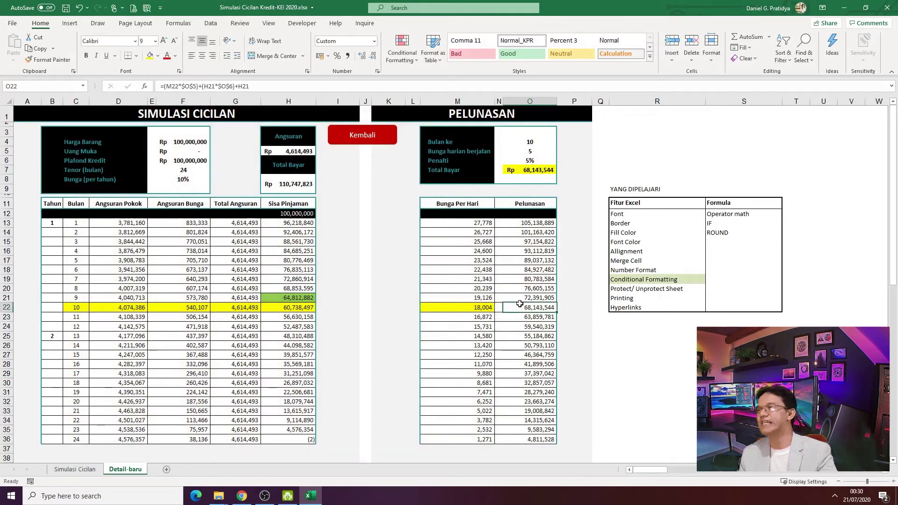
pyautogui.click(530, 170)
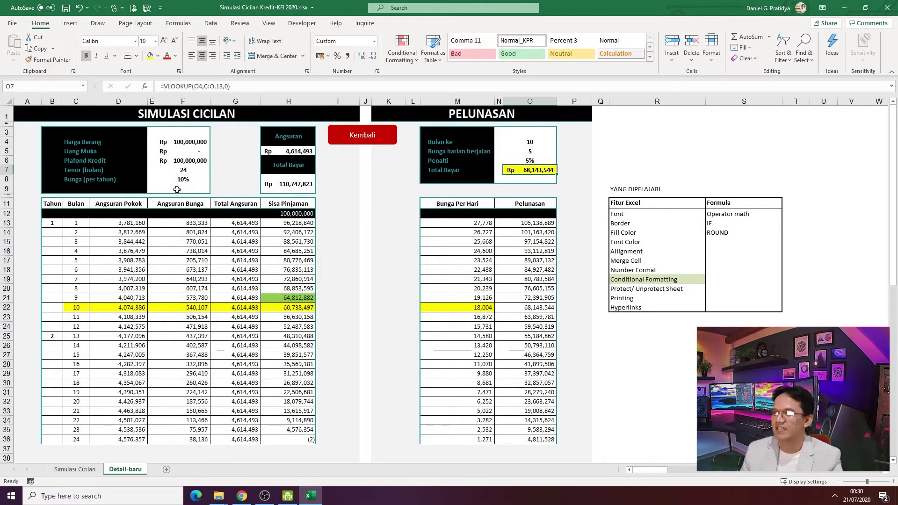
# Review the Uang Muka and instalment total cells on the Simulasi Cicilan sheet and the instalment table B11:H36 in Detail-baru.
pyautogui.click(373, 138)
pyautogui.click(282, 236)
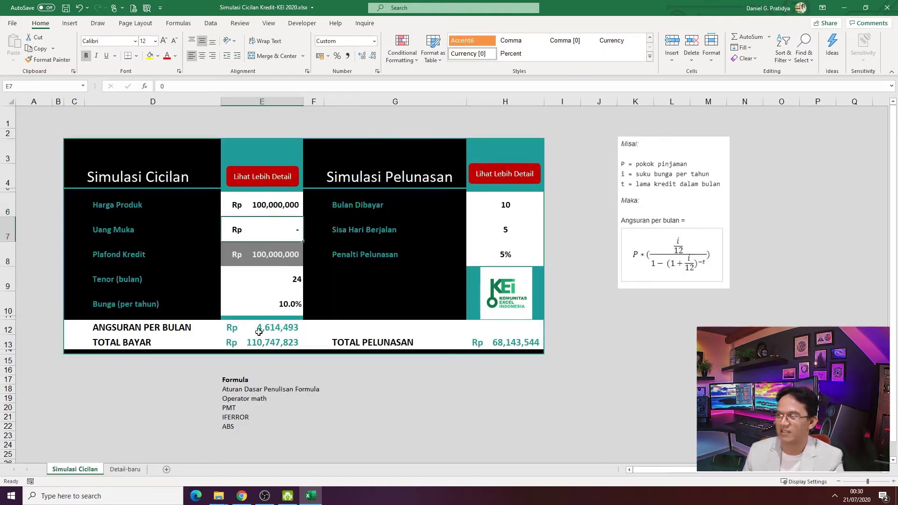
pyautogui.click(276, 330)
pyautogui.click(278, 338)
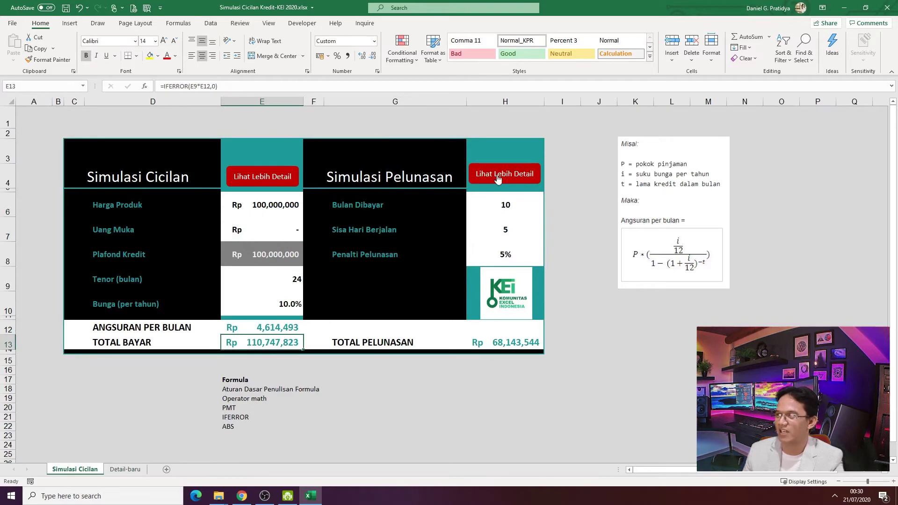
pyautogui.click(233, 174)
pyautogui.click(248, 229)
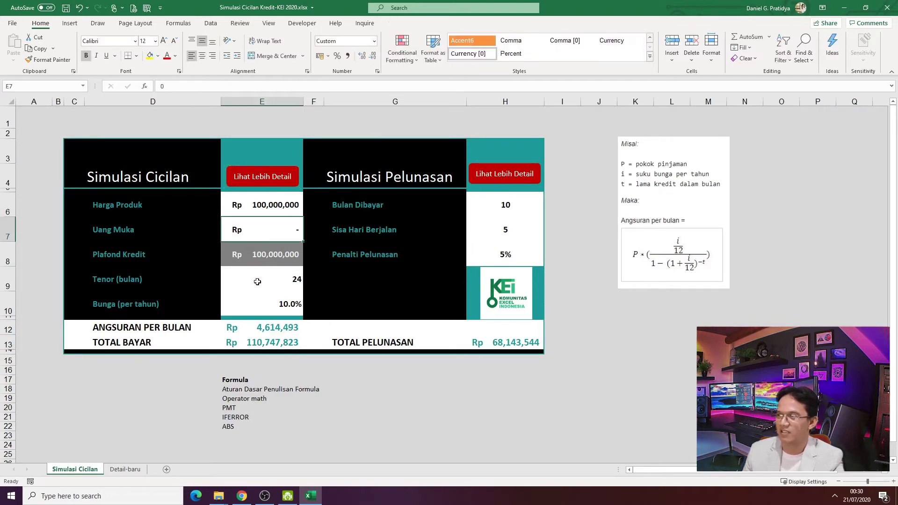
pyautogui.click(481, 172)
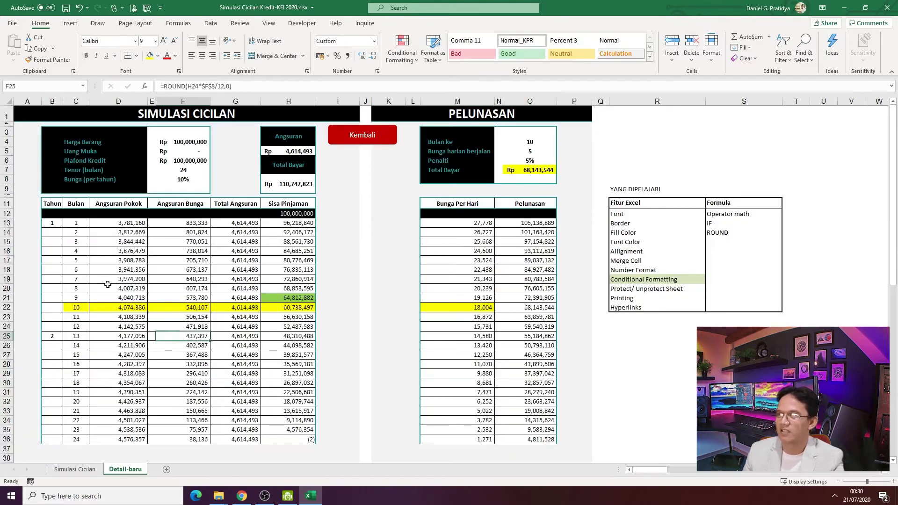
pyautogui.moveTo(45, 204); pyautogui.dragTo(300, 440)
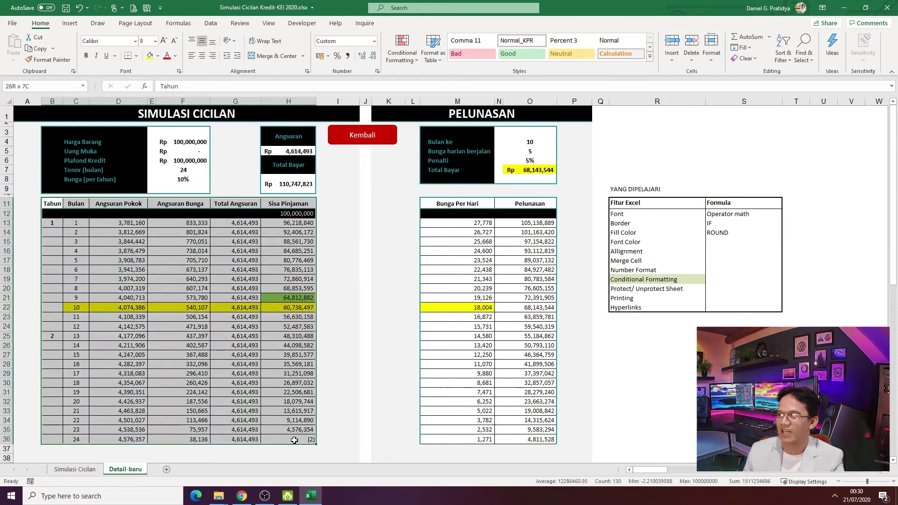
# Look over the Sisa Pinjaman and Total Angsuran cells and the month 3 row of the instalment table.
pyautogui.click(272, 319)
pyautogui.rightClick(289, 308)
pyautogui.press('Escape')
pyautogui.click(296, 224)
pyautogui.click(291, 241)
pyautogui.click(241, 242)
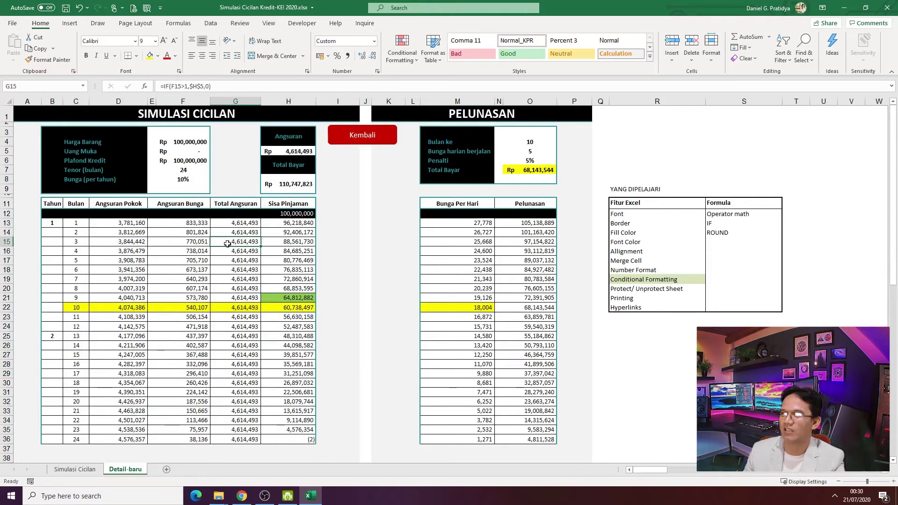
pyautogui.moveTo(227, 244); pyautogui.dragTo(74, 244)
pyautogui.click(180, 240)
pyautogui.rightClick(227, 243)
pyautogui.press('Escape')
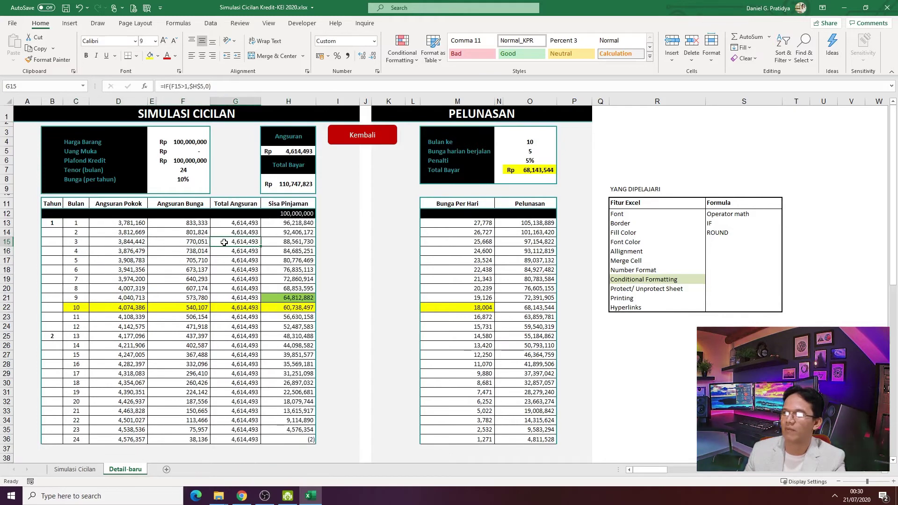
pyautogui.click(180, 182)
pyautogui.click(196, 214)
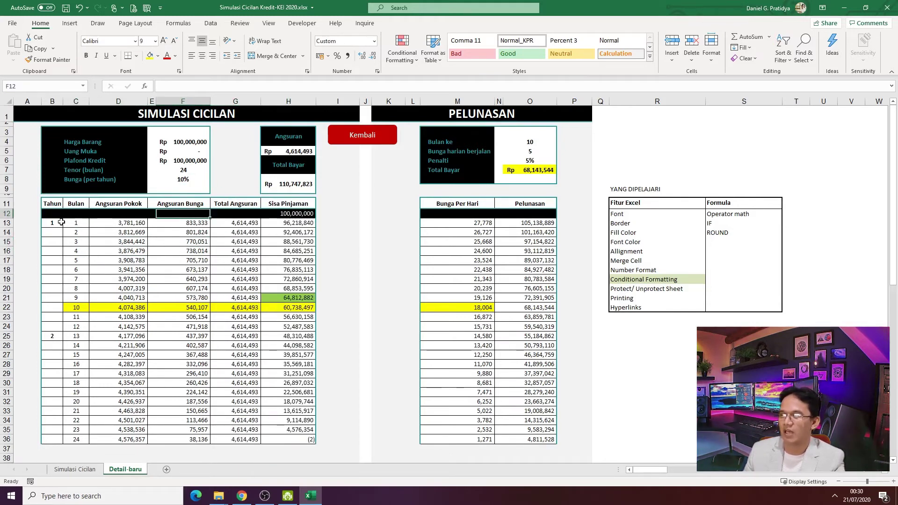
# Inspect the month 1 row: the Bulan cell, the Angsuran Bunga formula in F13 and the Total Angsuran formula in G13.
pyautogui.click(105, 225)
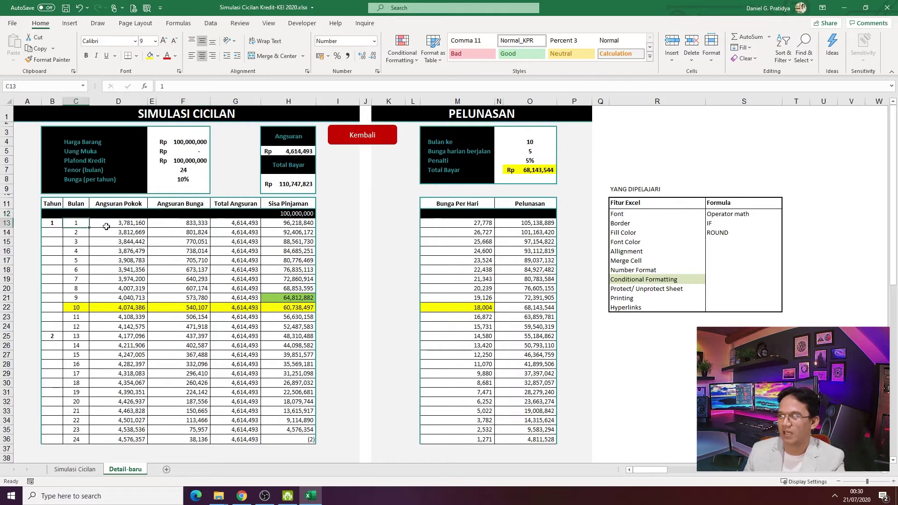
pyautogui.click(189, 224)
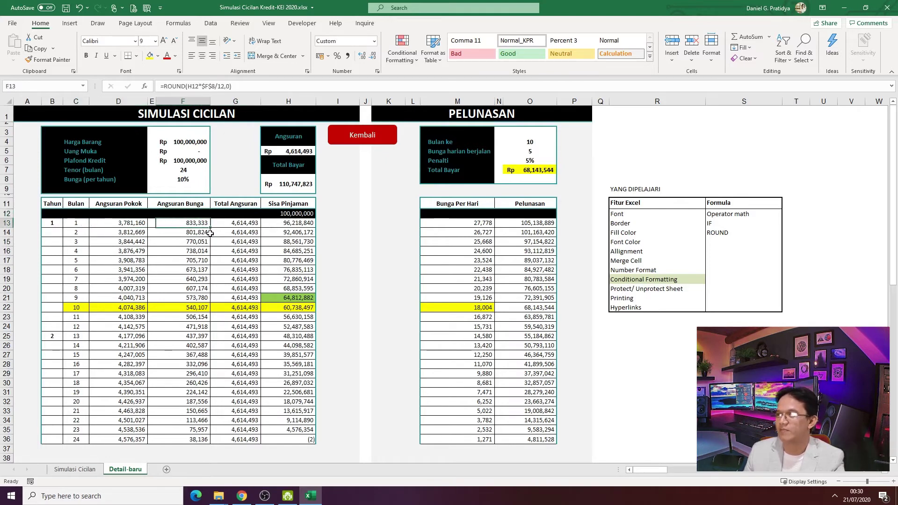
pyautogui.click(224, 230)
pyautogui.click(198, 222)
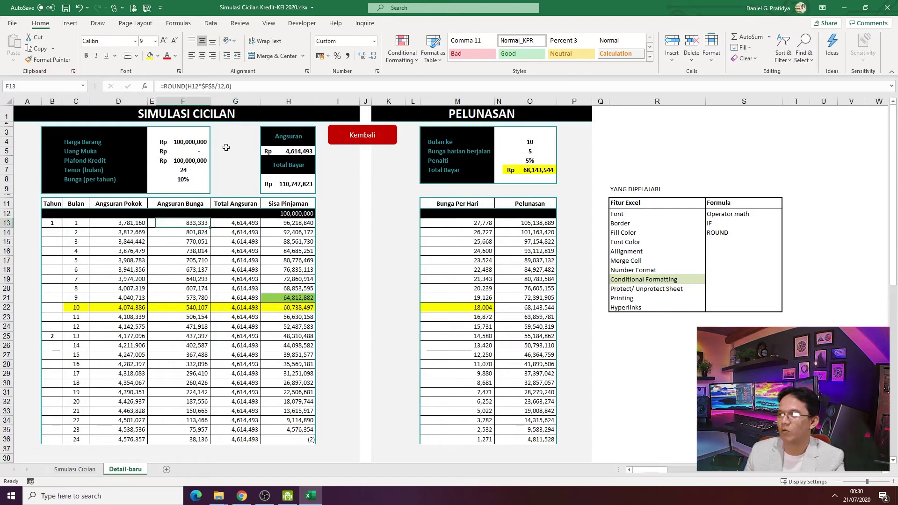
pyautogui.click(245, 223)
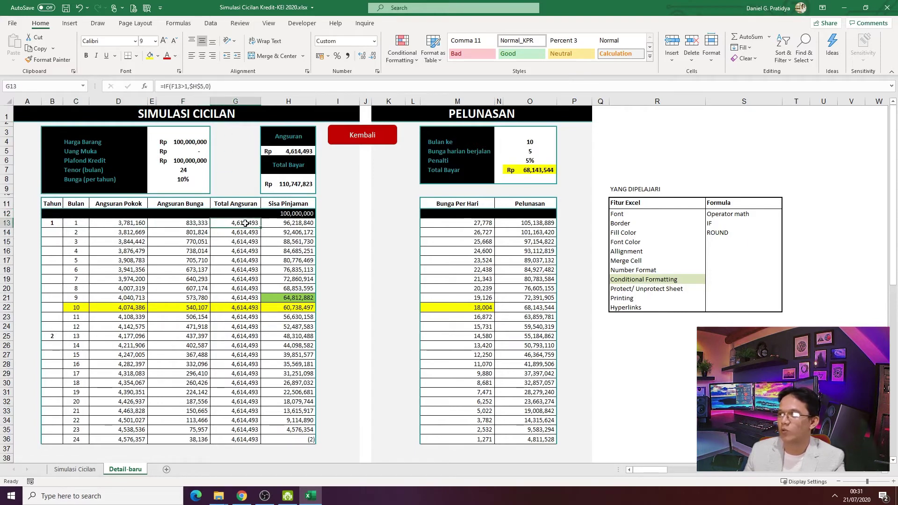
# Check the opening row 12, its Sisa Pinjaman link to Plafond Kredit in H12, and the month 1 balance formula in H13.
pyautogui.click(293, 214)
pyautogui.click(55, 213)
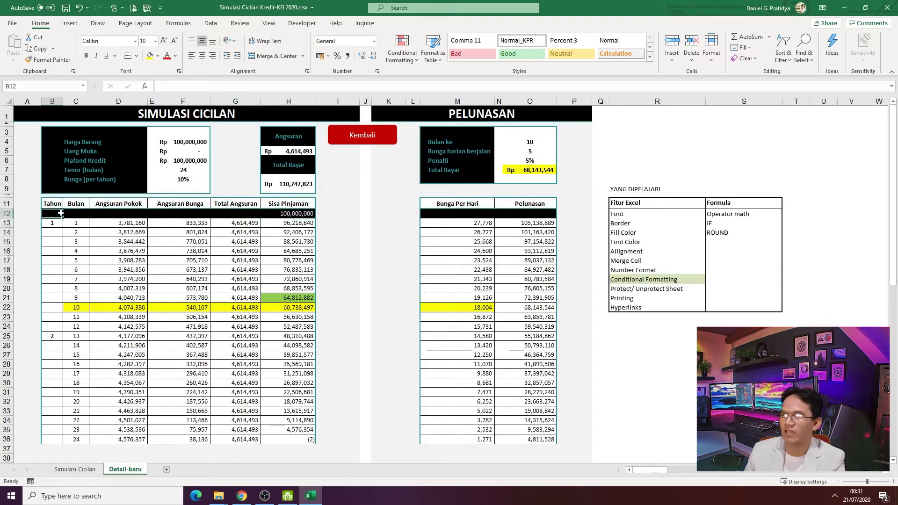
pyautogui.rightClick(82, 214)
pyautogui.press('Escape')
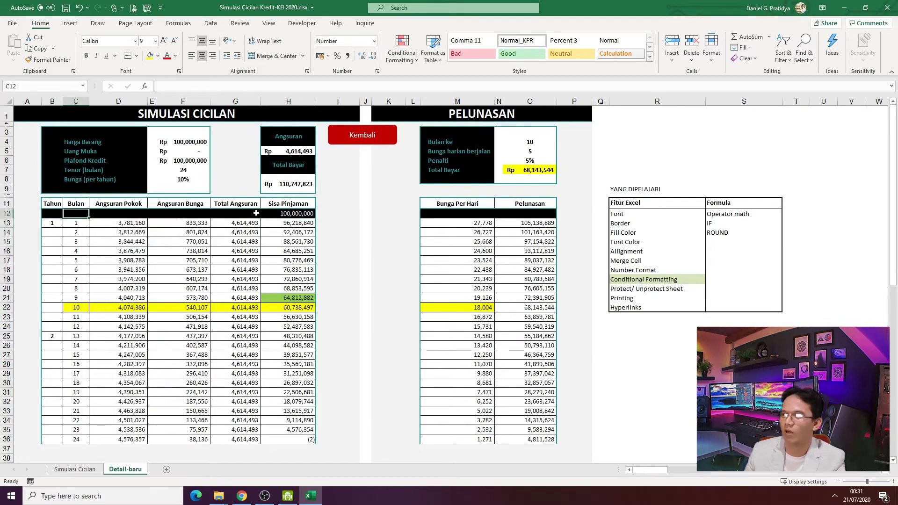
pyautogui.click(283, 214)
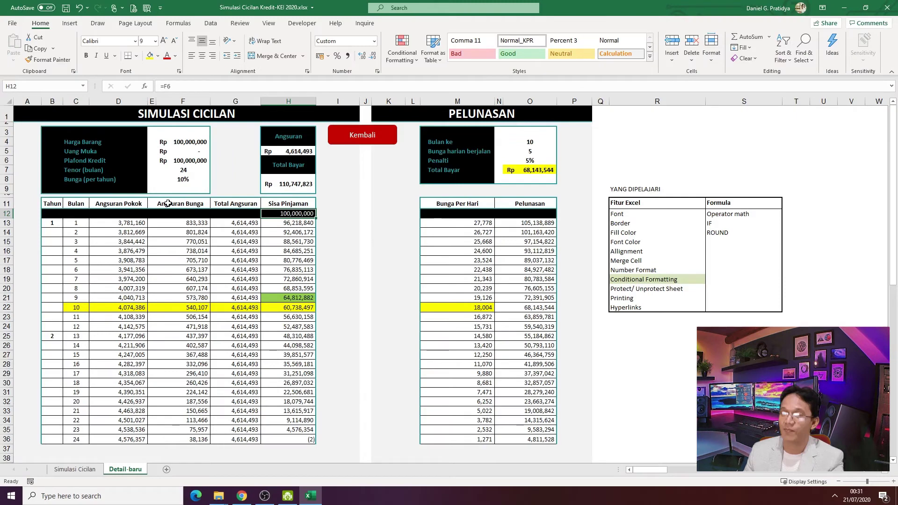
pyautogui.click(286, 222)
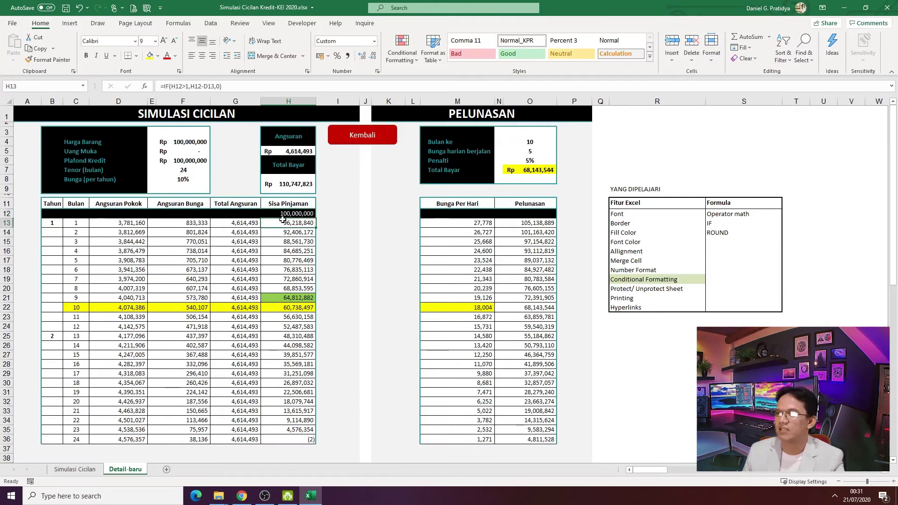
pyautogui.click(243, 223)
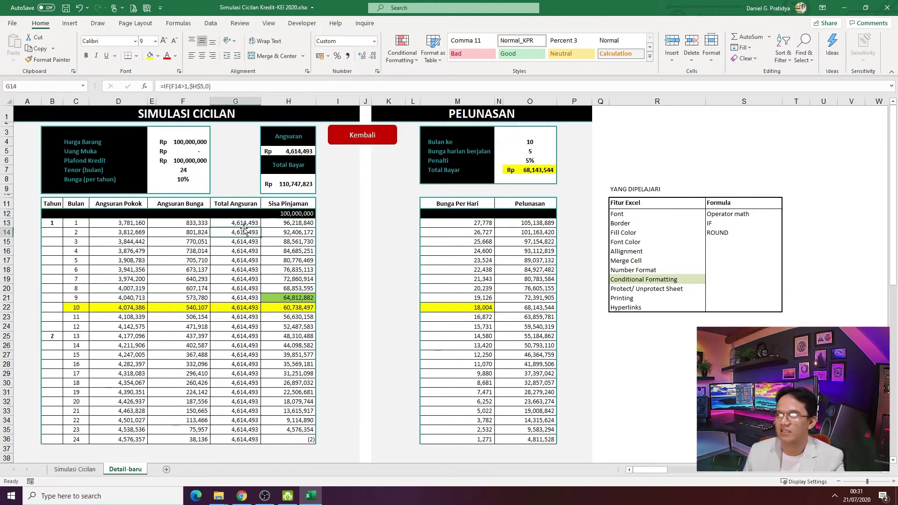
# Examine the ROUND formula for Angsuran Bunga in F13 and trace its references to H12 and F8.
pyautogui.click(187, 223)
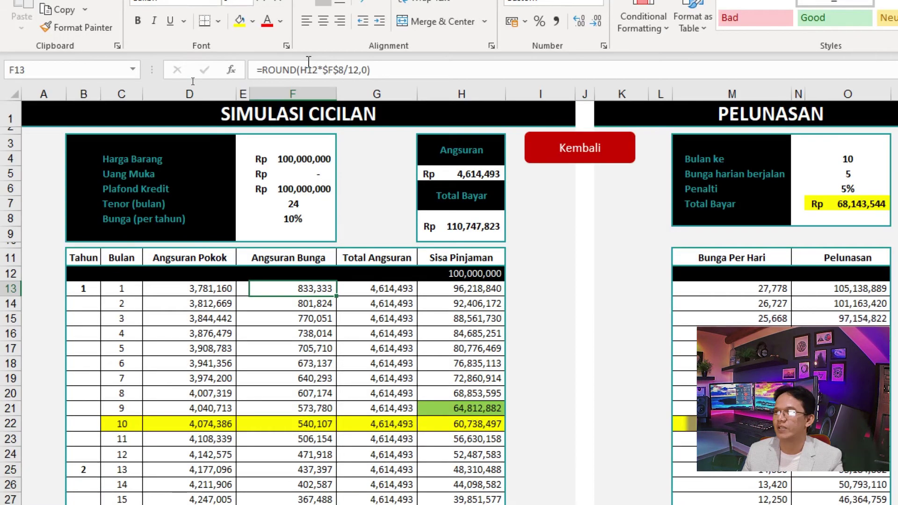
pyautogui.doubleClick(317, 70)
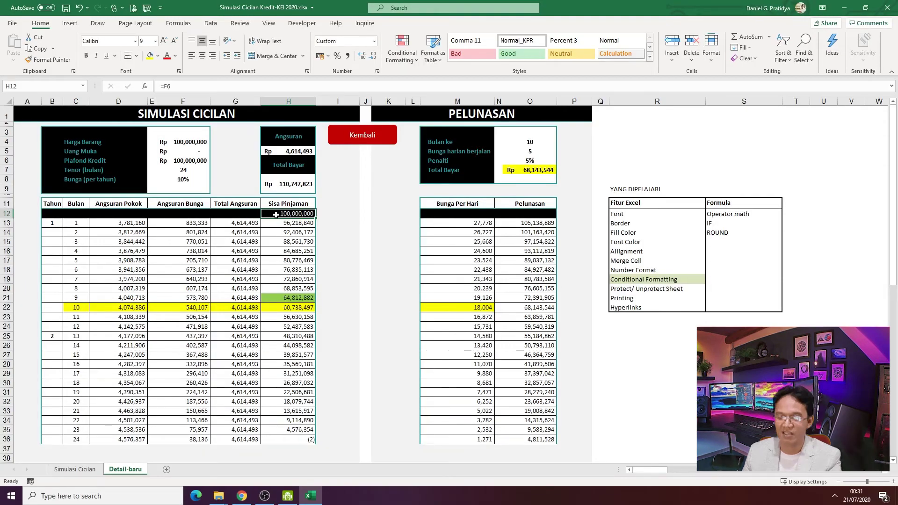
pyautogui.click(189, 221)
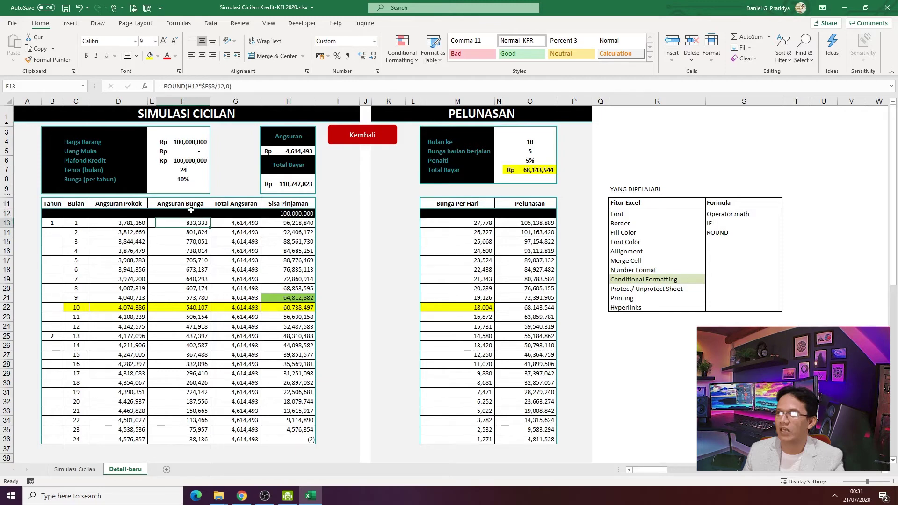
pyautogui.hotkey('ctrl', '[')
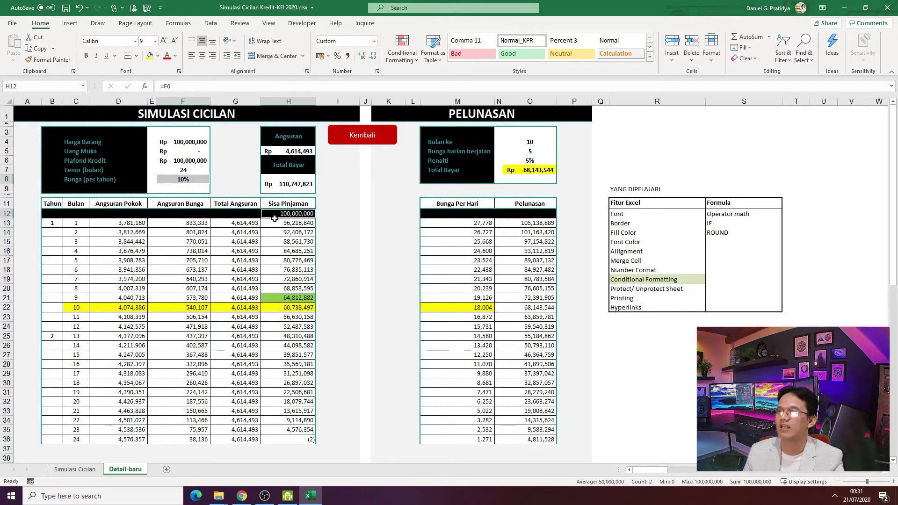
pyautogui.click(185, 223)
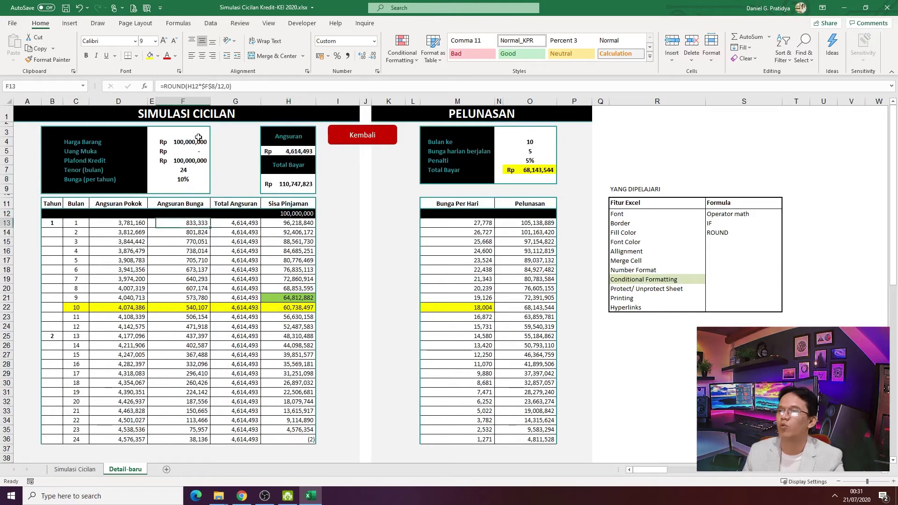
pyautogui.click(203, 87)
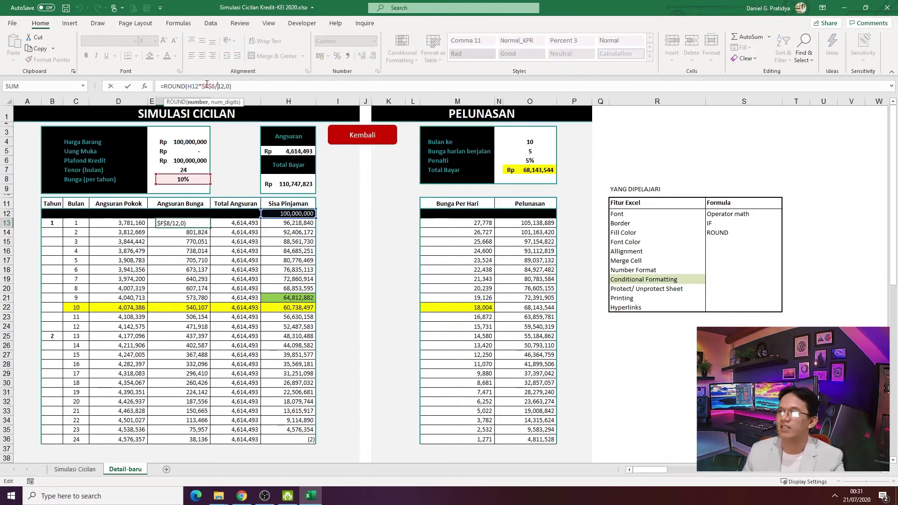
pyautogui.moveTo(207, 84); pyautogui.dragTo(224, 91)
pyautogui.click(220, 86)
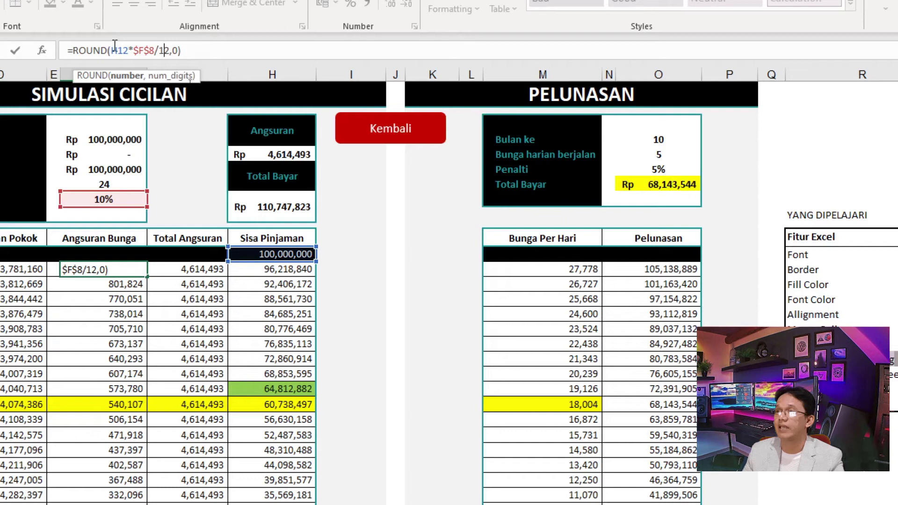
pyautogui.click(115, 44)
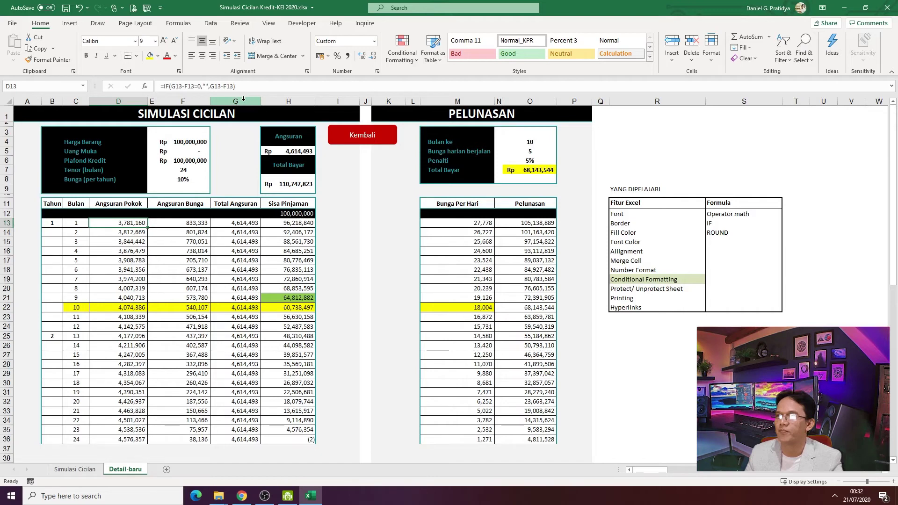
# Trace the Angsuran link from H5 to E12 on the Simulasi Cicilan sheet and check the Total Angsuran IF formula in G13.
pyautogui.click(293, 151)
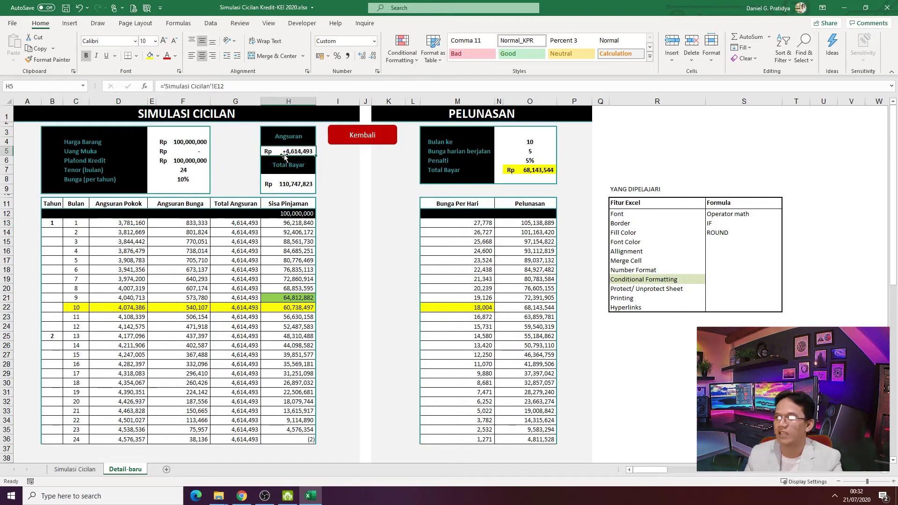
pyautogui.click(89, 470)
pyautogui.click(260, 328)
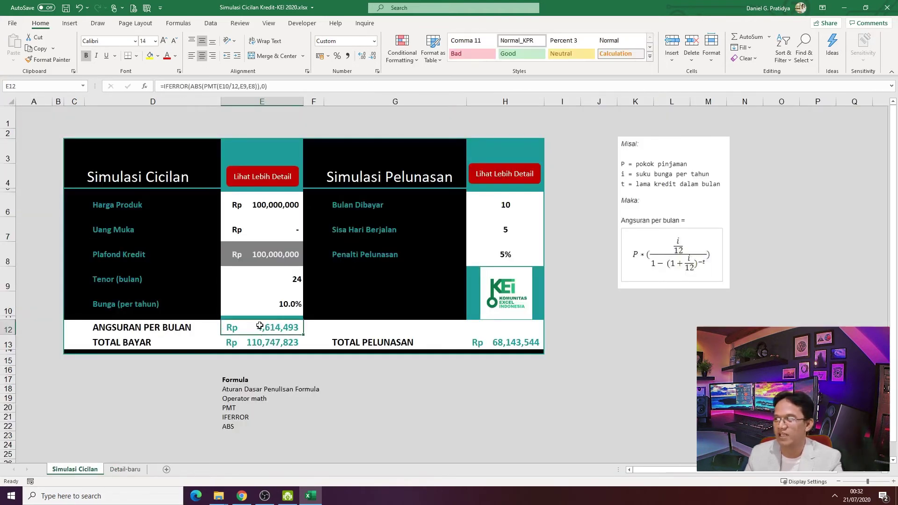
pyautogui.click(125, 469)
pyautogui.click(243, 223)
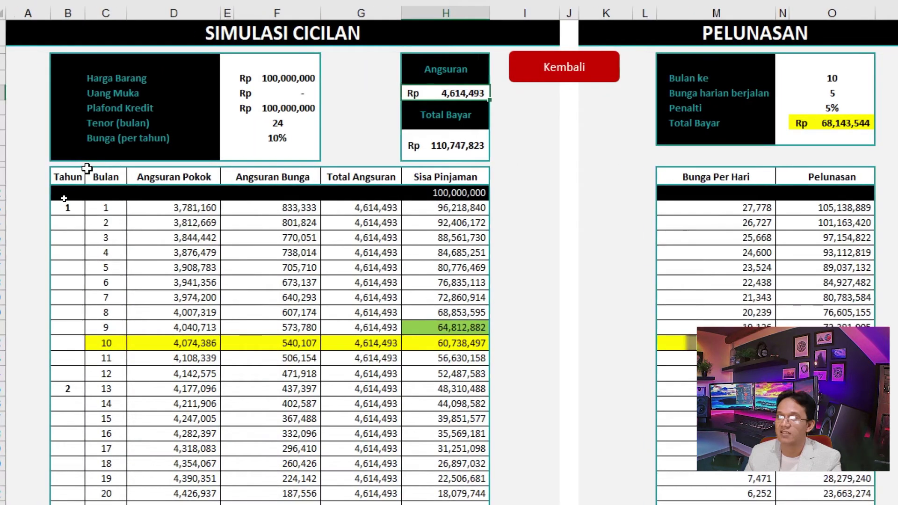
pyautogui.click(354, 209)
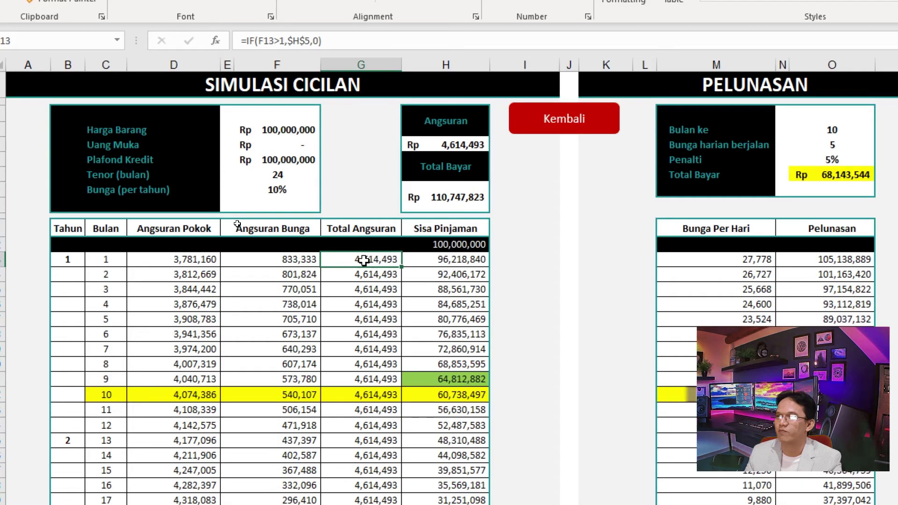
# Try 0 as the month 1 Angsuran Bunga in F13, check Total Angsuran down to month 10, and undo the test value.
pyautogui.click(284, 263)
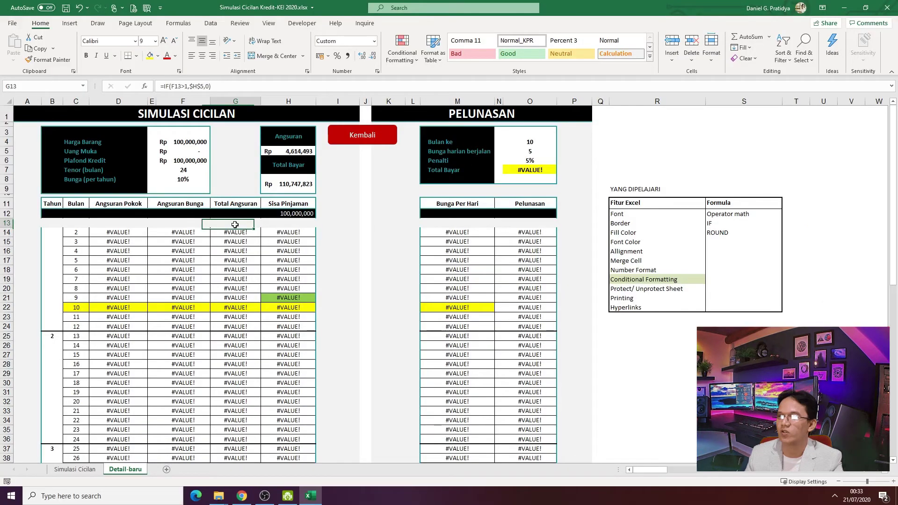
pyautogui.press('Left')
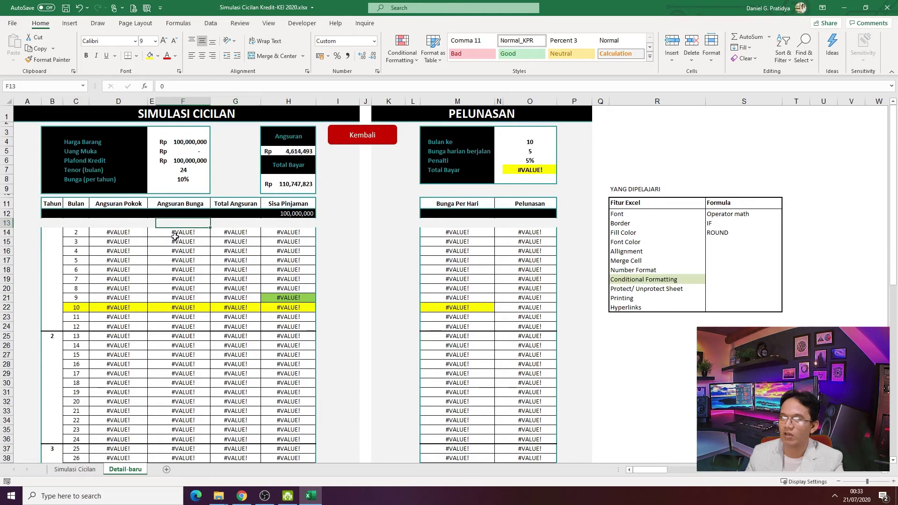
pyautogui.press('Right')
pyautogui.press('Down')
pyautogui.press('Down')
pyautogui.press('Down')
pyautogui.press('Down')
pyautogui.press('Down')
pyautogui.press('Down')
pyautogui.press('Down')
pyautogui.press('Down')
pyautogui.press('Down')
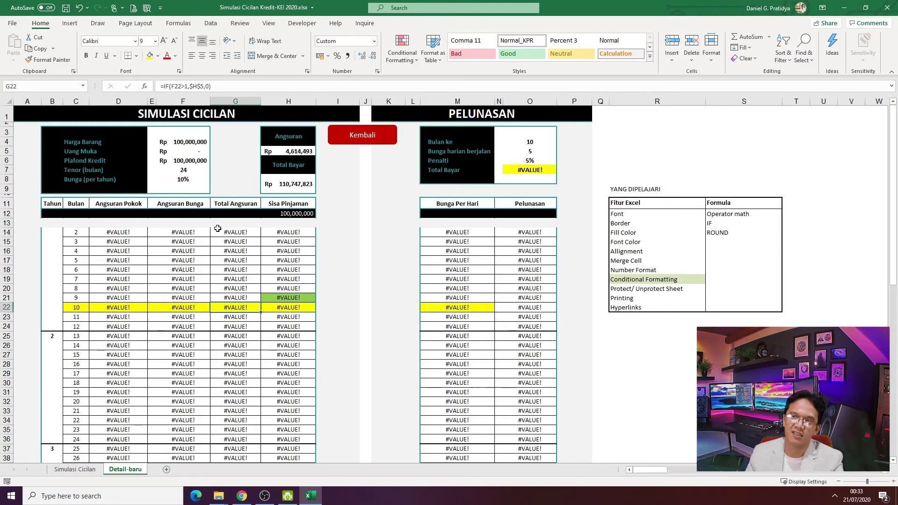
pyautogui.hotkey('ctrl', 'z')
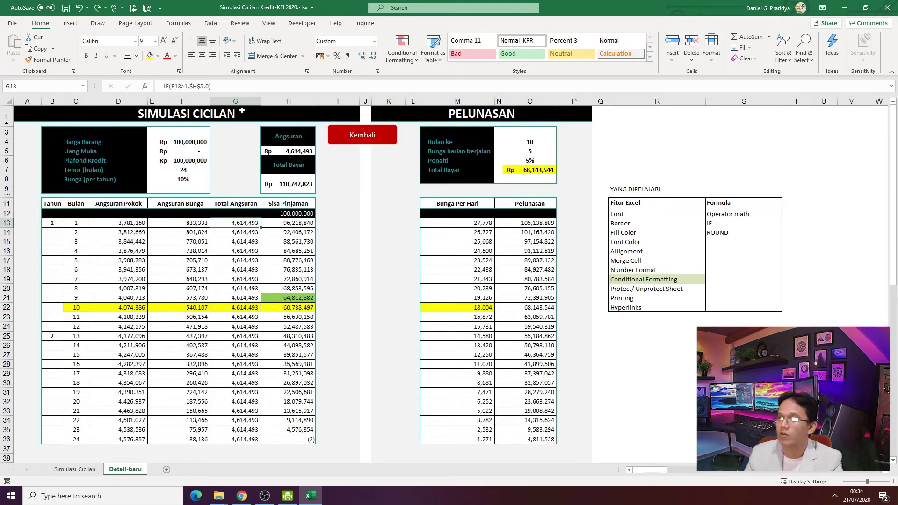
# Review the Total Angsuran column from G13 to G36 and its IF formula for month 5.
pyautogui.moveTo(242, 114); pyautogui.dragTo(236, 459)
pyautogui.moveTo(236, 222); pyautogui.dragTo(235, 442)
pyautogui.click(235, 260)
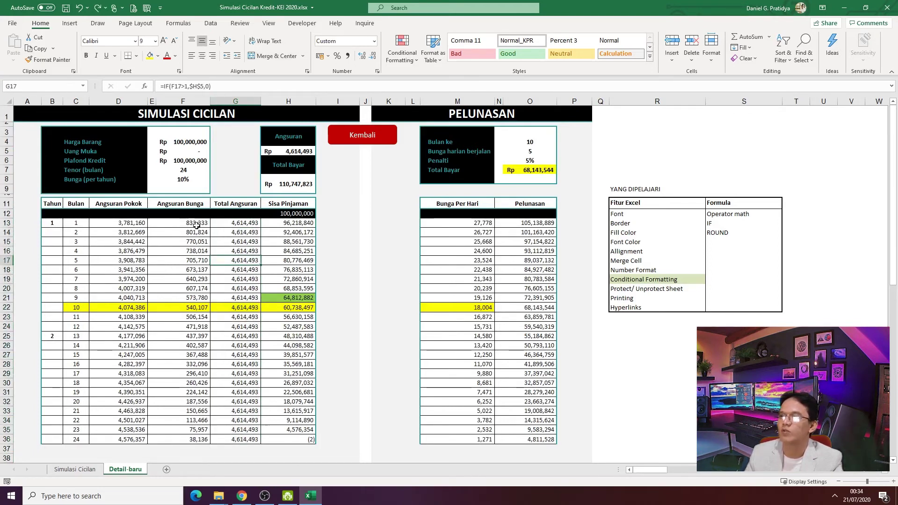
# Compare the Angsuran Bunga ROUND formulas in F13 and F14, checking the relative Sisa Pinjaman reference and the fixed $F$8 rate.
pyautogui.click(199, 227)
pyautogui.click(208, 87)
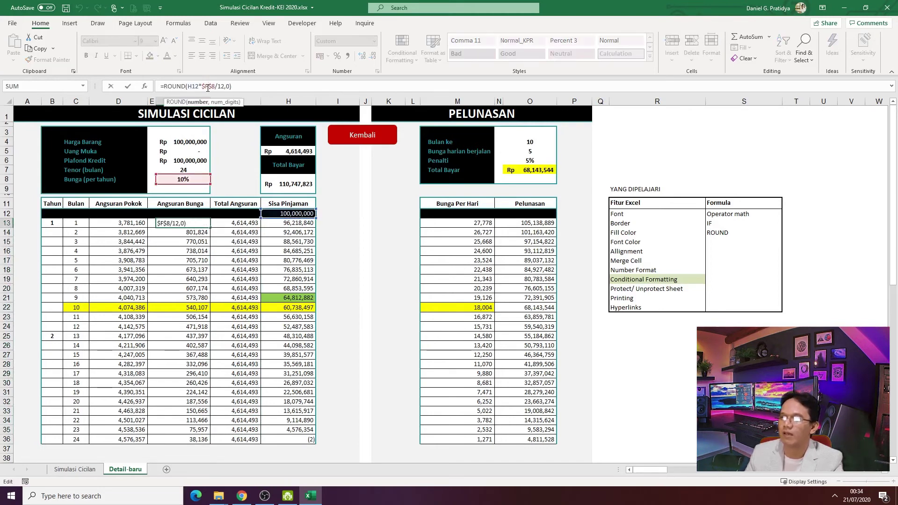
pyautogui.press('Escape')
pyautogui.click(189, 232)
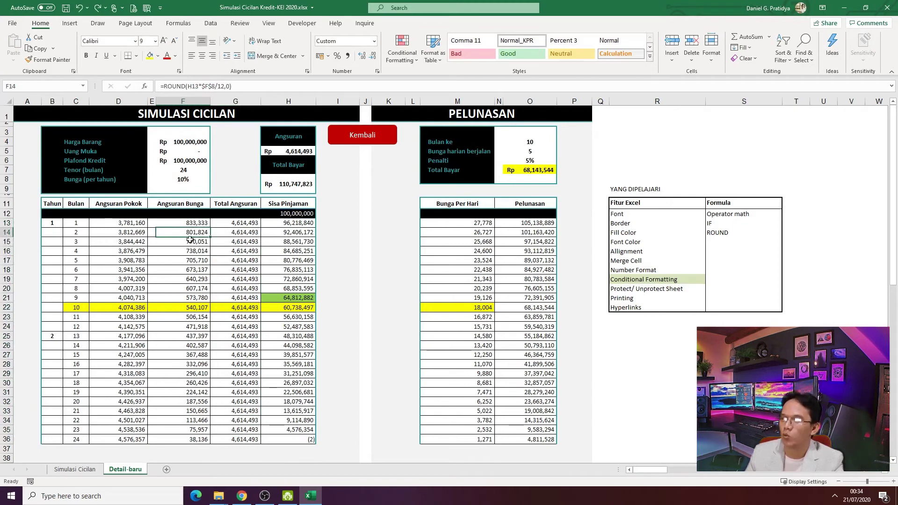
pyautogui.moveTo(184, 435); pyautogui.dragTo(187, 221)
pyautogui.click(189, 224)
pyautogui.click(190, 230)
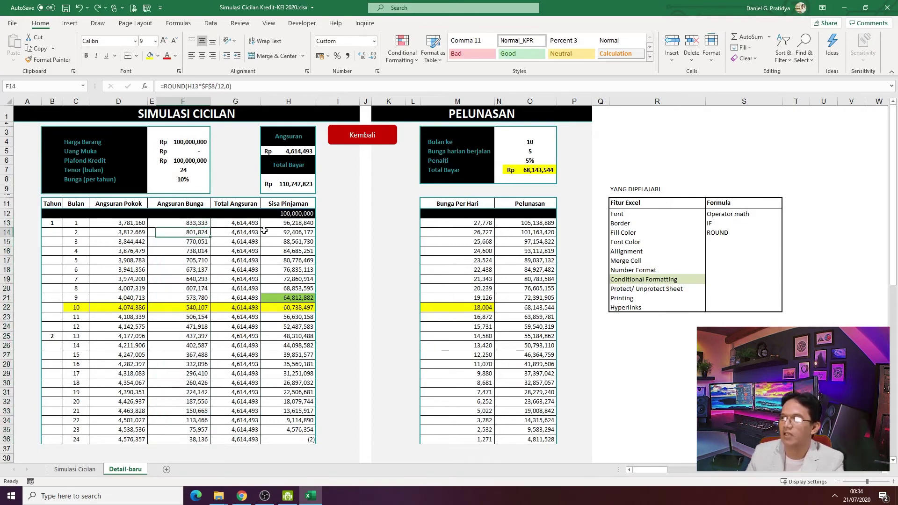
pyautogui.click(235, 87)
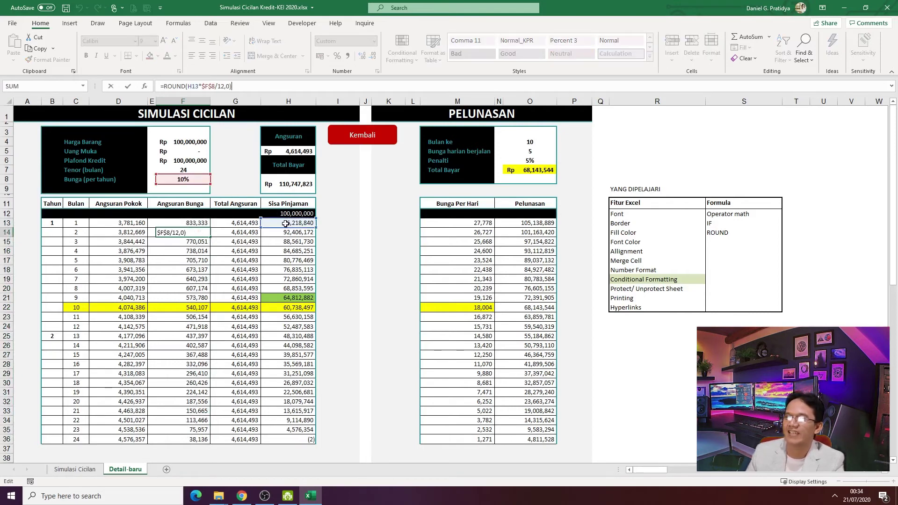
pyautogui.press('Escape')
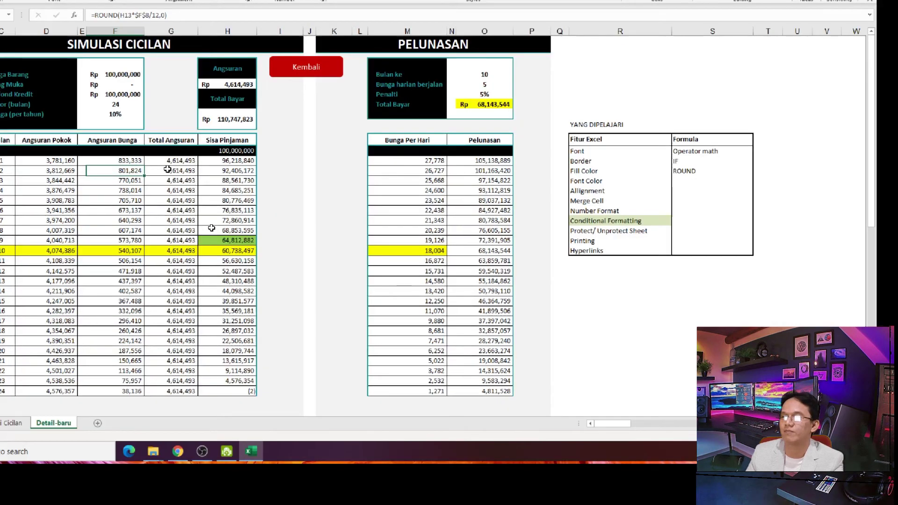
pyautogui.press('F2')
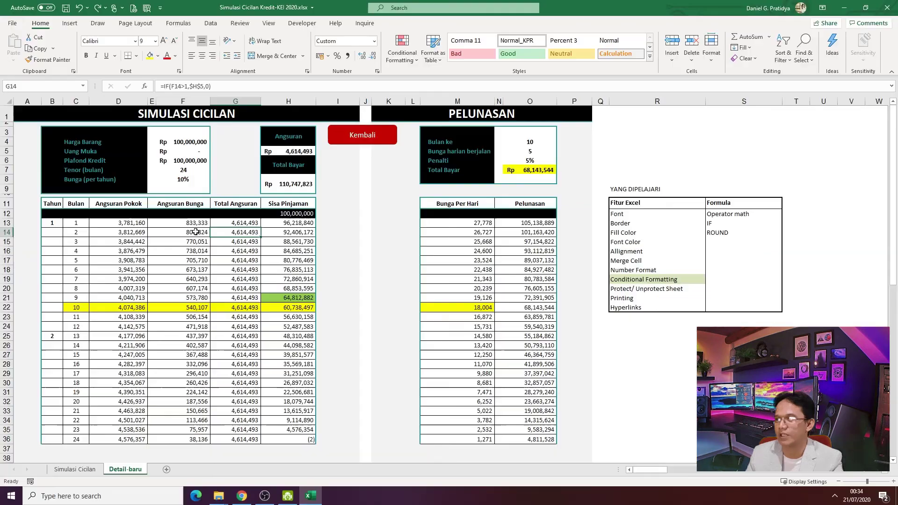
# Compare the month 2 formulas for Angsuran Bunga in F14, Total Angsuran in G14 and Angsuran Pokok in D14.
pyautogui.press('Escape')
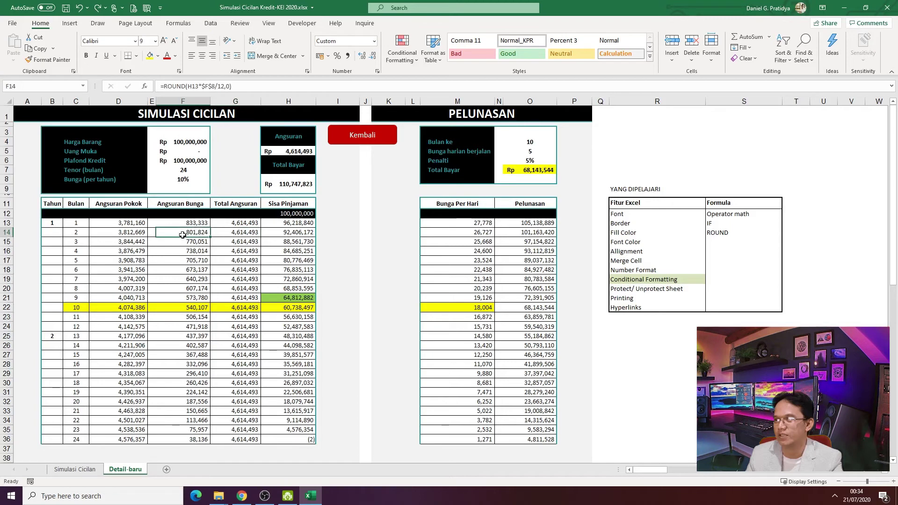
pyautogui.press('Right')
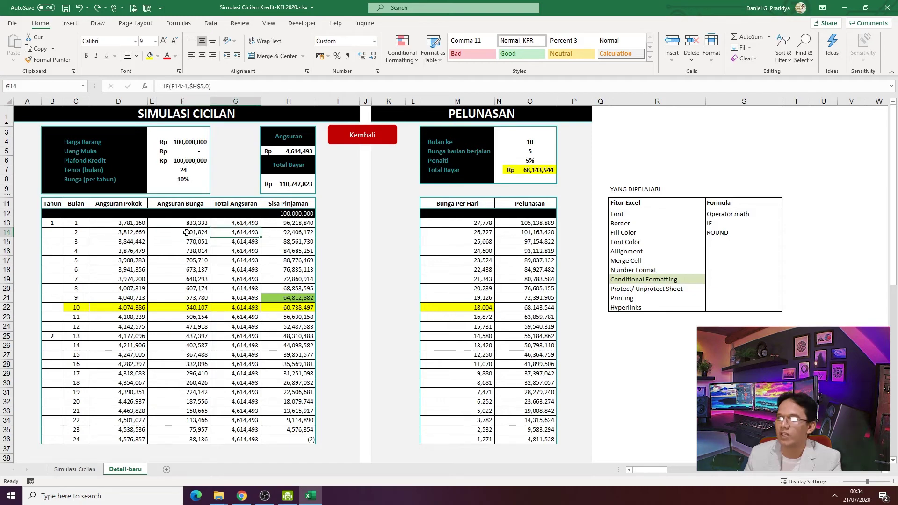
pyautogui.press('Left')
pyautogui.press('Left')
pyautogui.press('Left')
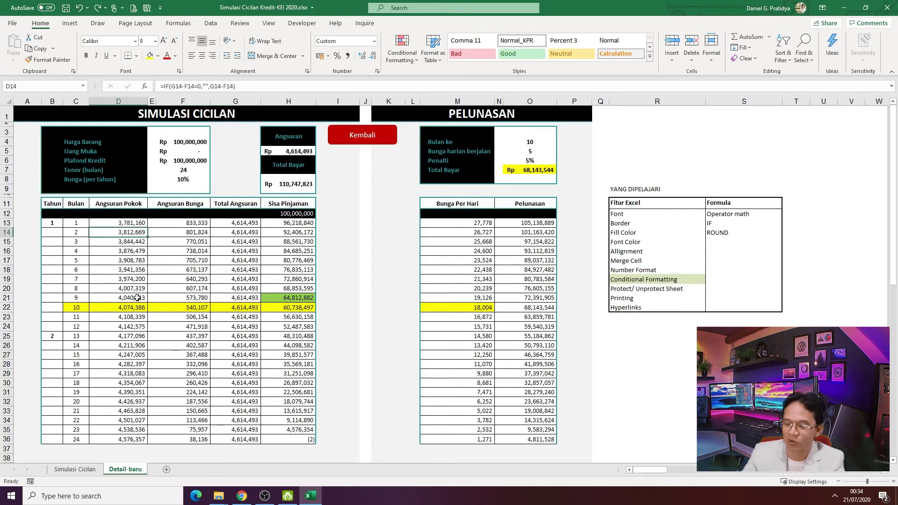
# Try the plain subtraction =G14-F14 as the month 2 Angsuran Pokok in D14 and undo it.
pyautogui.write('=')
pyautogui.press('Right')
pyautogui.press('Right')
pyautogui.press('Right')
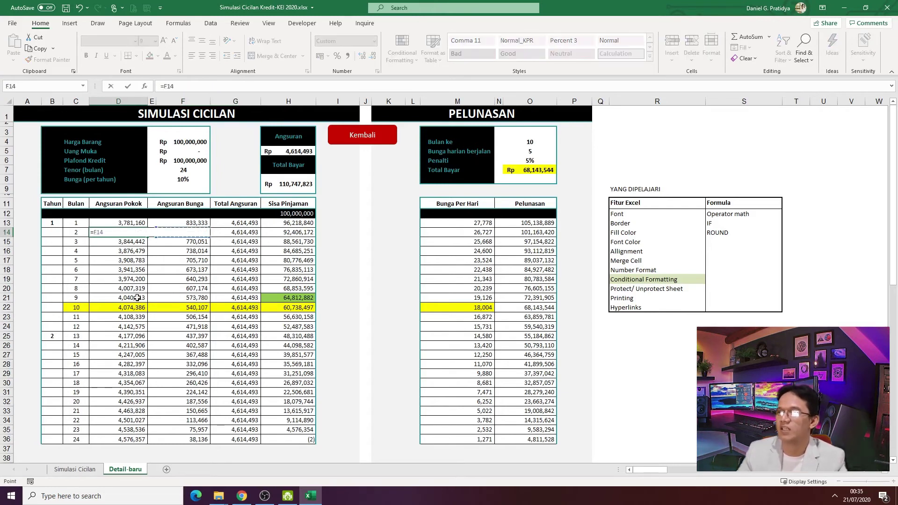
pyautogui.write('-')
pyautogui.press('Left')
pyautogui.press('Right')
pyautogui.press('Right')
pyautogui.press('Right')
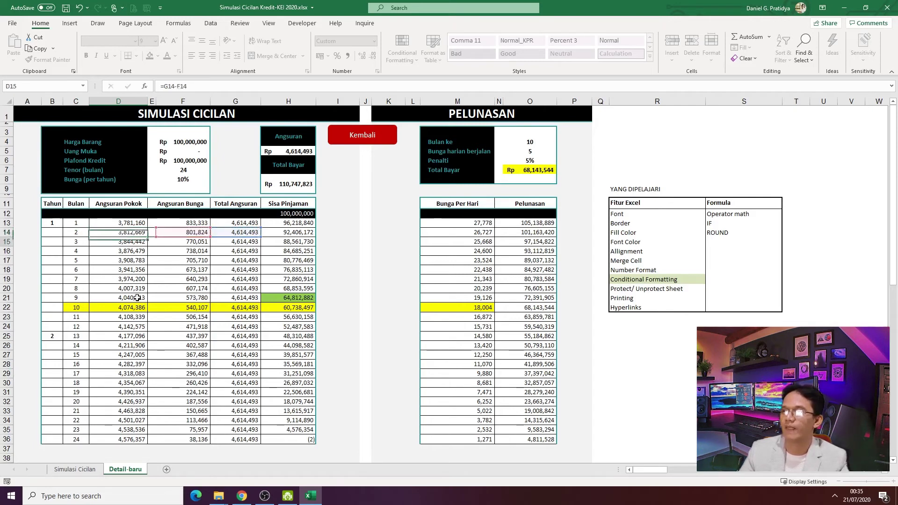
pyautogui.hotkey('ctrl', 'Return')
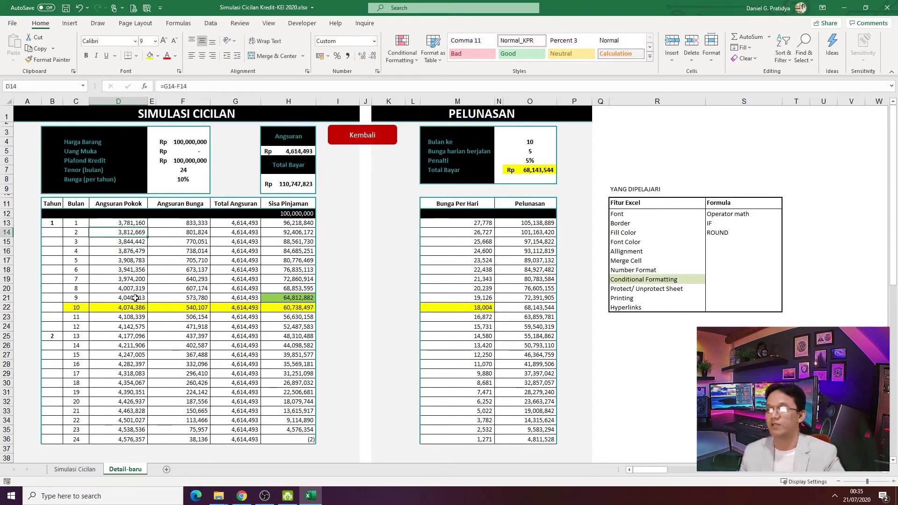
pyautogui.hotkey('ctrl', 'z')
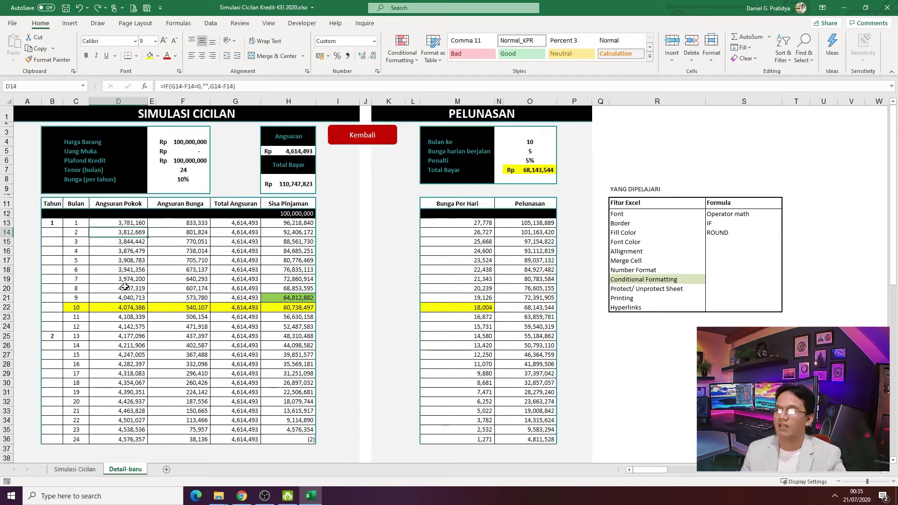
# Examine the logical test G14-F14=0 and the empty-text result in D14's IF formula, leaving it unedited.
pyautogui.click(163, 86)
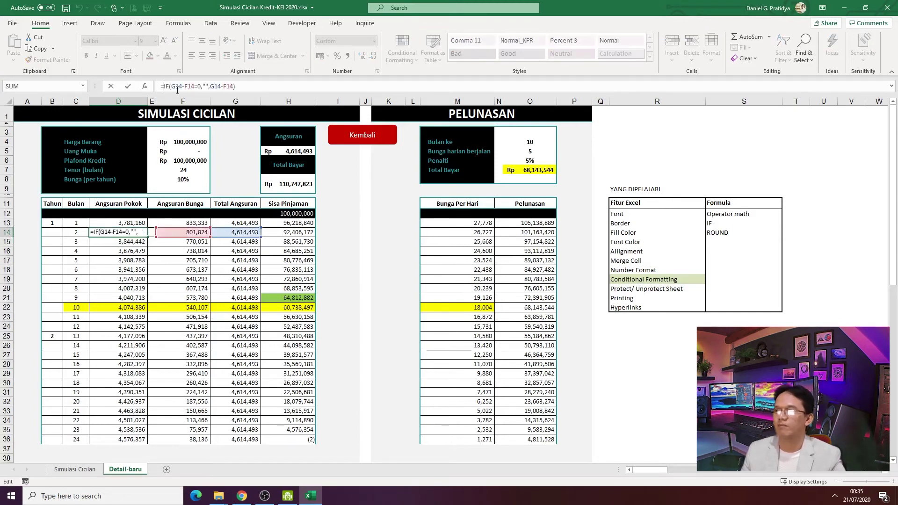
pyautogui.click(201, 86)
pyautogui.press('Escape')
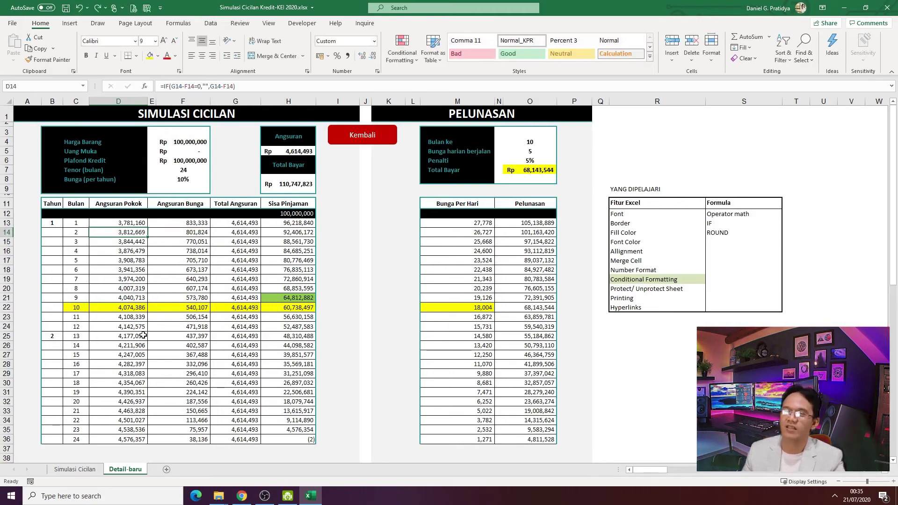
# Inspect the blank-looking Angsuran Pokok cells from D37 to D43 below month 24 for their IF formulas.
pyautogui.click(125, 446)
pyautogui.scroll(-2, 125, 446)
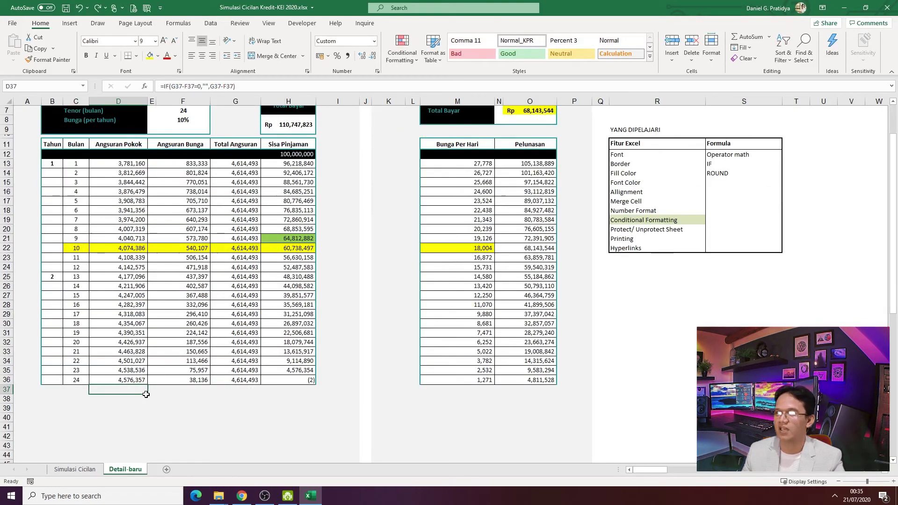
pyautogui.click(129, 408)
pyautogui.moveTo(125, 397); pyautogui.dragTo(126, 452)
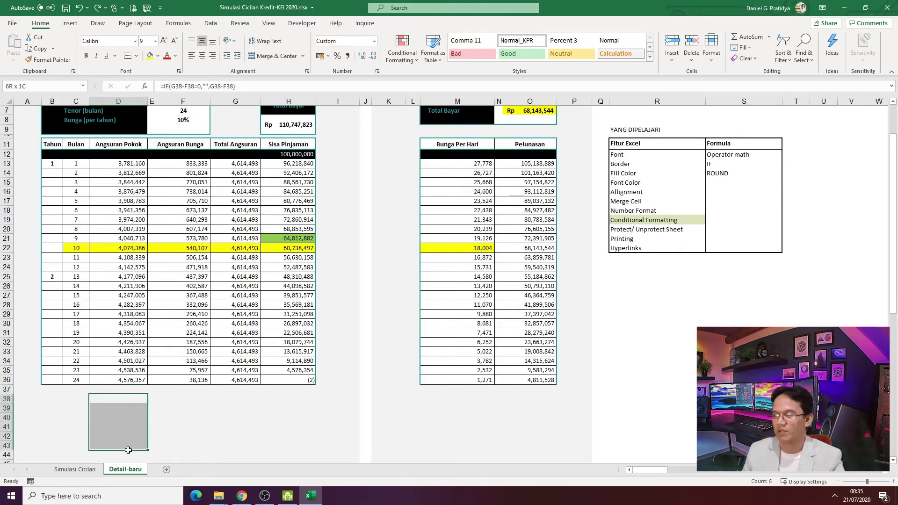
pyautogui.click(126, 397)
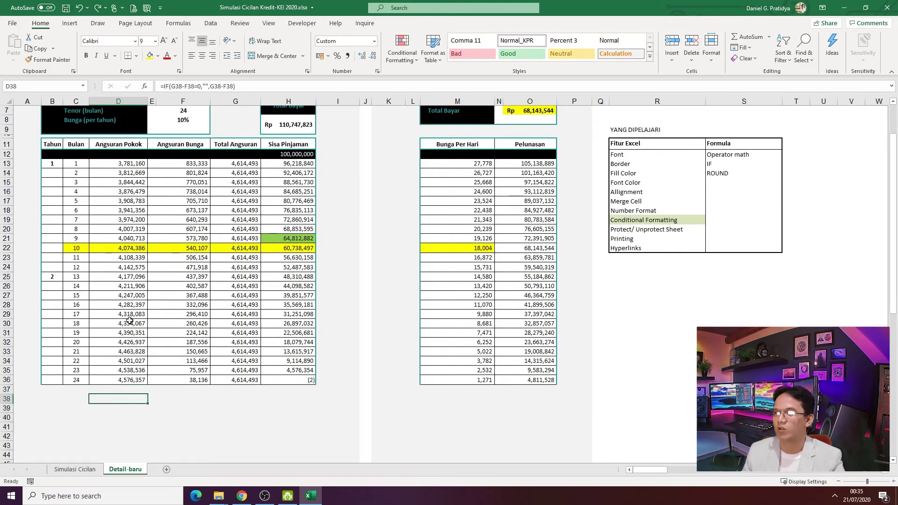
# Trace the F38 and G38 references in D38's IF formula and compare it with the Angsuran Pokok formulas in D36 and D13.
pyautogui.click(200, 86)
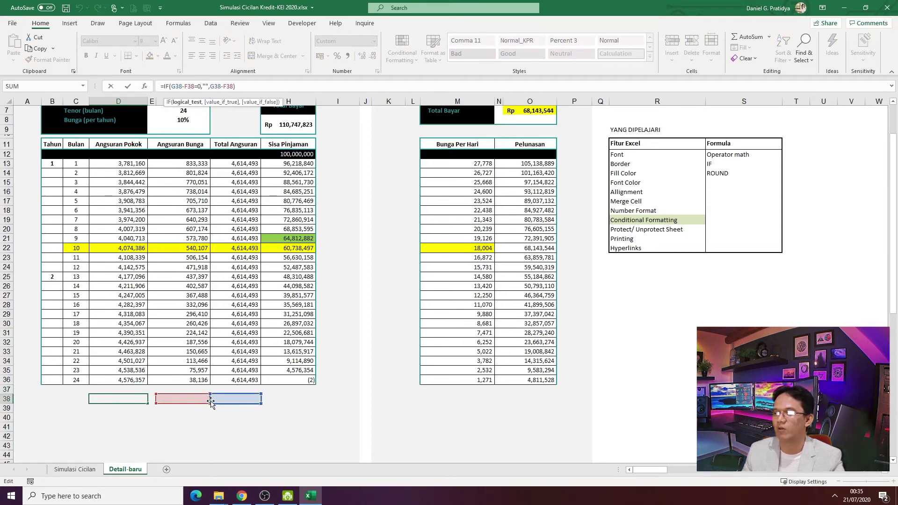
pyautogui.click(129, 399)
pyautogui.click(140, 386)
pyautogui.click(121, 400)
pyautogui.click(124, 385)
pyautogui.click(122, 380)
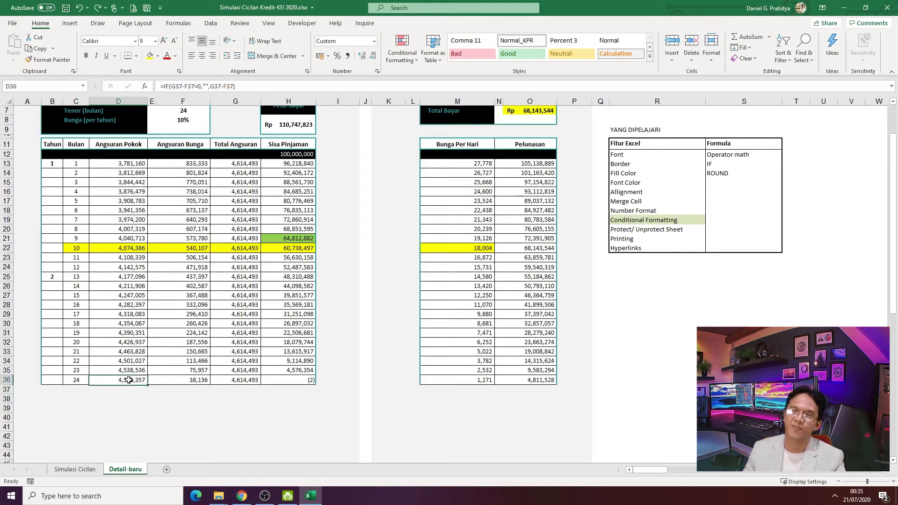
pyautogui.scroll(2, 133, 324)
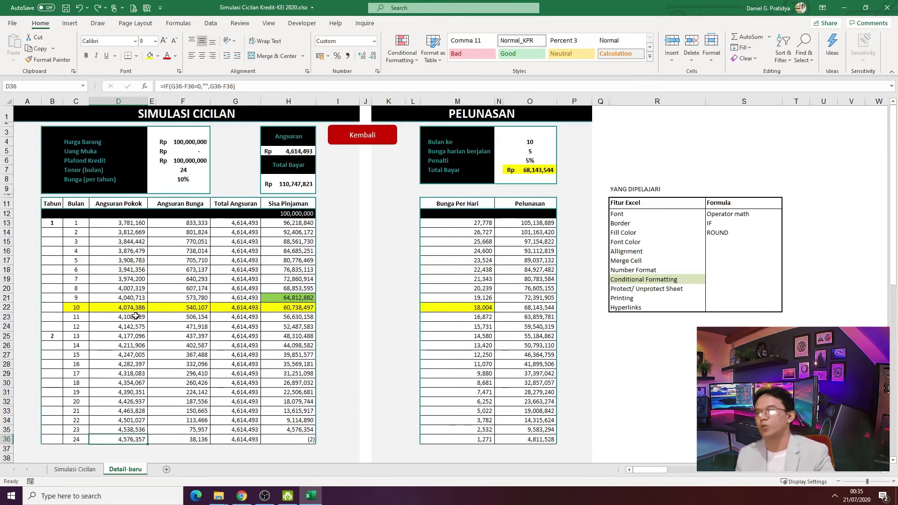
pyautogui.click(131, 223)
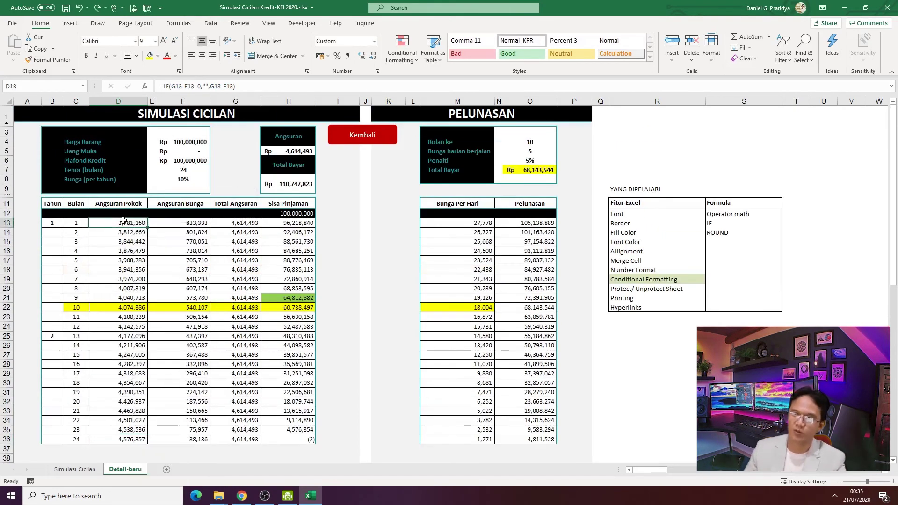
# Check the blank cells beneath the month 24 row and the Bulan formula in C36.
pyautogui.moveTo(76, 449); pyautogui.dragTo(277, 457)
pyautogui.click(103, 383)
pyautogui.click(140, 327)
pyautogui.rightClick(163, 331)
pyautogui.click(163, 331)
pyautogui.click(124, 327)
pyautogui.click(83, 323)
# Compare the Bulan numbers in C13:C36 with the Tenor cell F7 and its link to E9 on the Simulasi Cicilan sheet.
pyautogui.scroll(4, 77, 309)
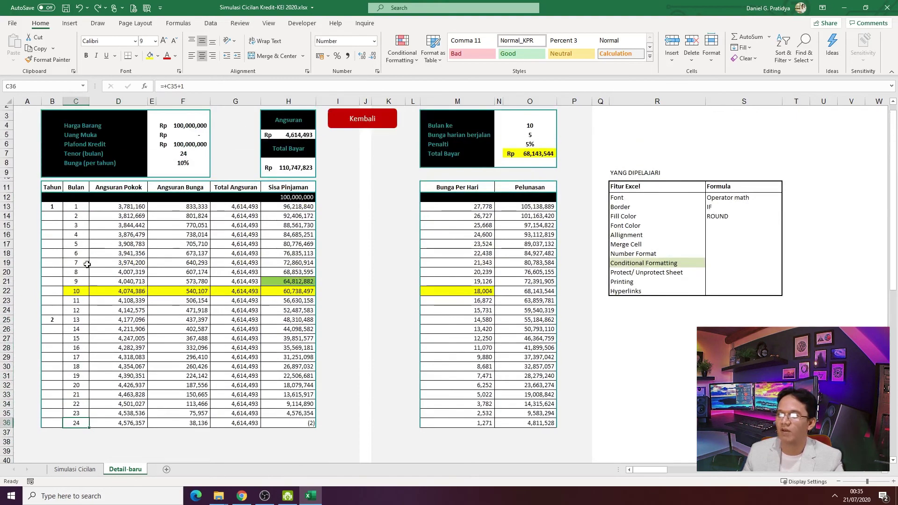
pyautogui.moveTo(76, 206); pyautogui.dragTo(76, 422)
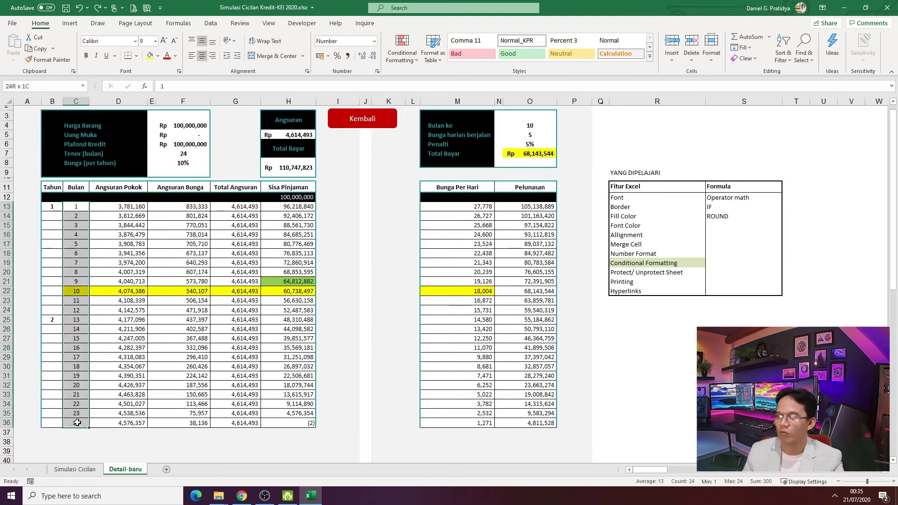
pyautogui.click(149, 246)
pyautogui.scroll(1, 165, 236)
pyautogui.click(182, 170)
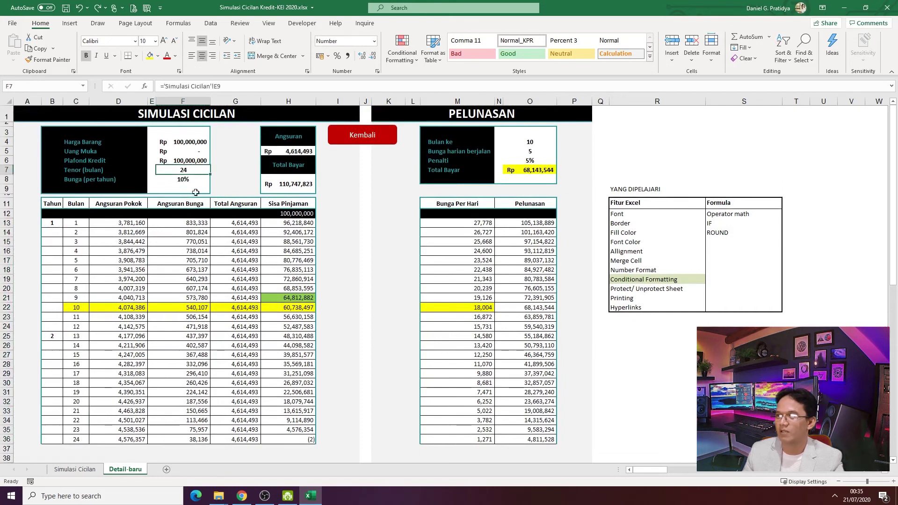
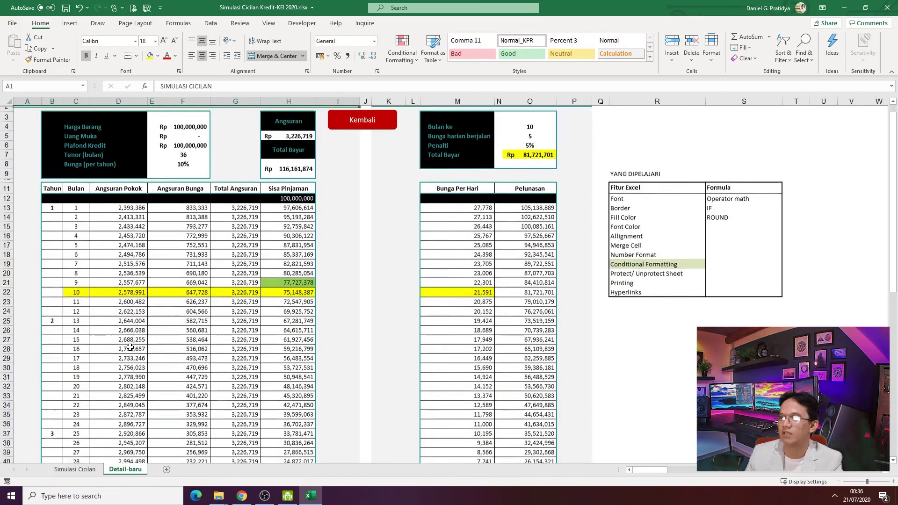
# Review the Bulan column for the 36-month tenor and follow its formulas through the blank-looking cells down to C57.
pyautogui.moveTo(78, 411); pyautogui.dragTo(83, 138)
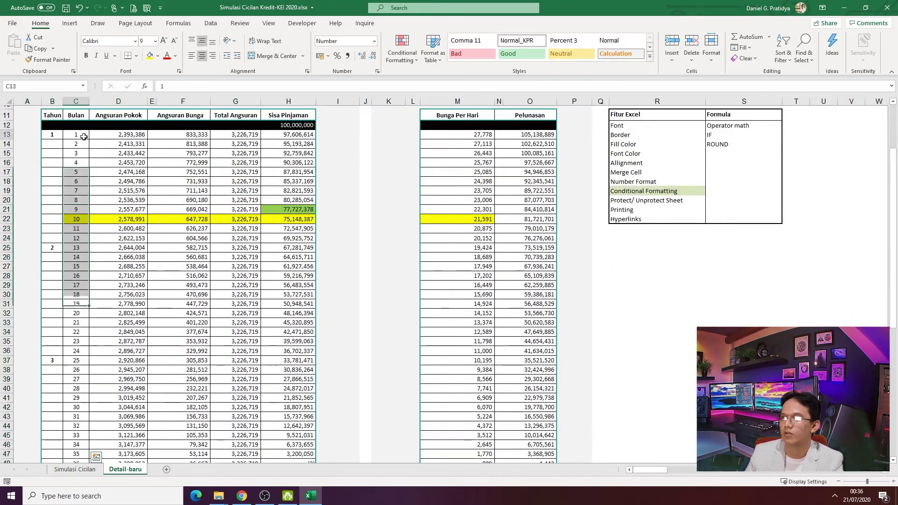
pyautogui.click(84, 407)
pyautogui.scroll(-1, 84, 360)
pyautogui.scroll(-3, 84, 359)
pyautogui.press('Down')
pyautogui.press('Down')
pyautogui.press('Down')
pyautogui.press('Down')
pyautogui.press('Down')
pyautogui.press('Down')
pyautogui.press('Down')
pyautogui.press('Down')
pyautogui.press('Down')
pyautogui.press('Down')
pyautogui.press('Down')
pyautogui.press('Down')
pyautogui.press('Down')
pyautogui.press('Down')
pyautogui.press('Down')
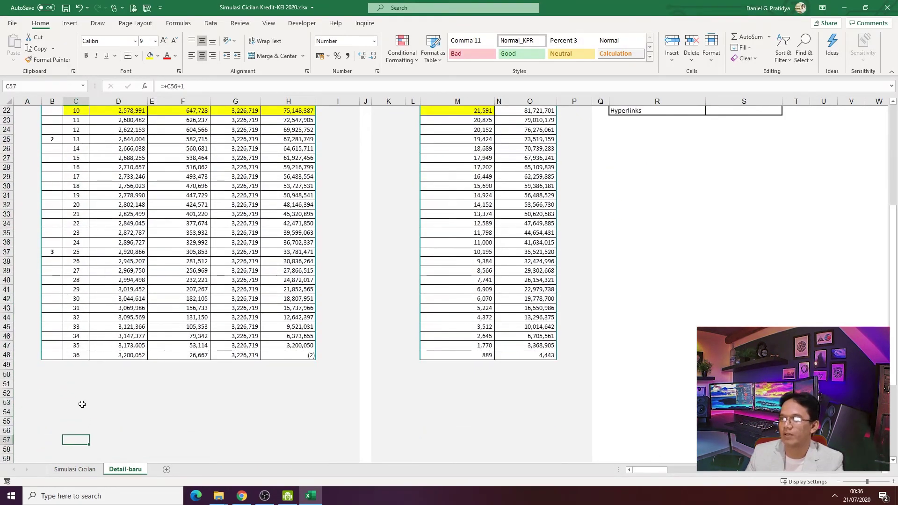
# Examine the blank-looking cells in row 50 below month 36, including the Angsuran Pokok IF formula in D50.
pyautogui.click(80, 377)
pyautogui.click(92, 405)
pyautogui.click(126, 374)
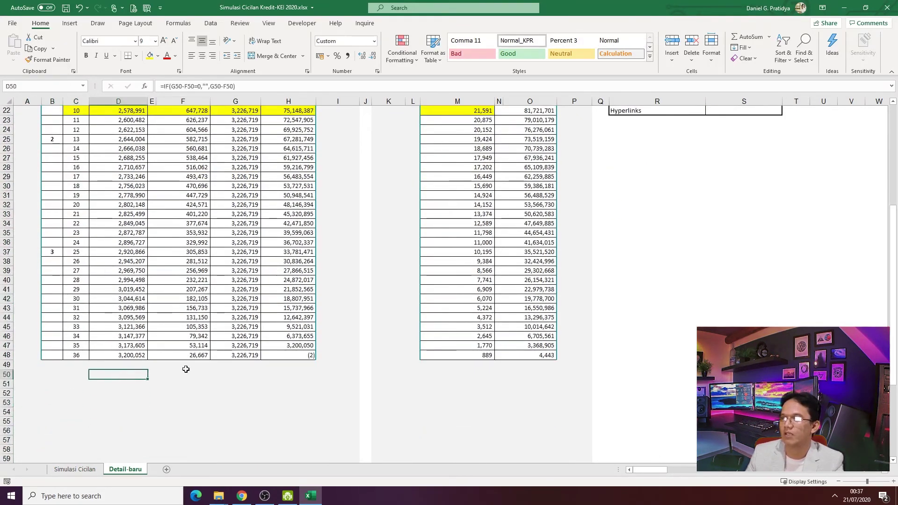
pyautogui.moveTo(186, 372); pyautogui.dragTo(237, 378)
pyautogui.click(151, 347)
# Inspect the table's conditional formatting rule =$D13="", checking its formula and applied range, and close the rules manager.
pyautogui.scroll(6, 150, 355)
pyautogui.scroll(1, 151, 355)
pyautogui.rightClick(233, 279)
pyautogui.click(200, 276)
pyautogui.click(185, 288)
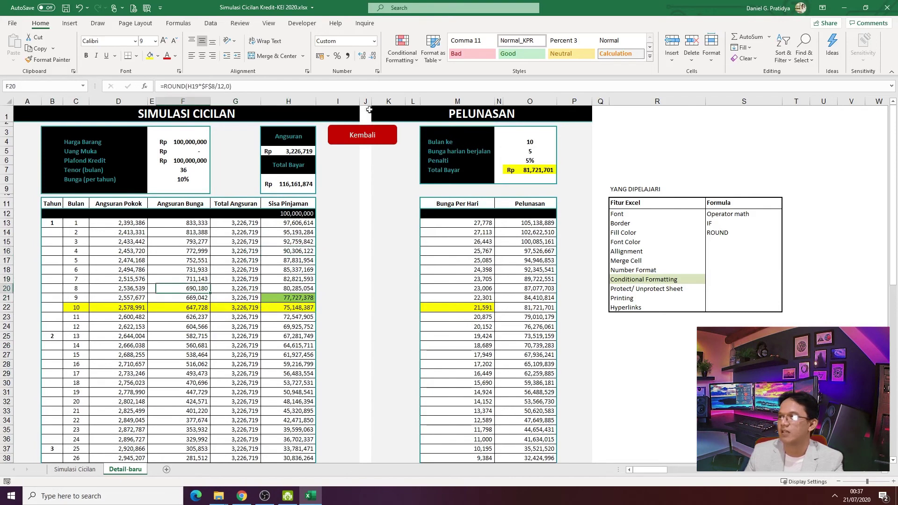
pyautogui.click(400, 63)
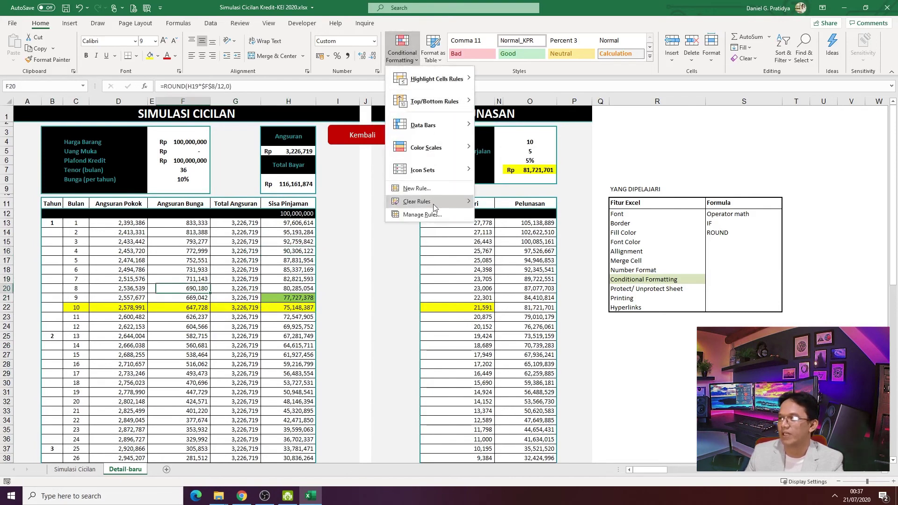
pyautogui.click(423, 214)
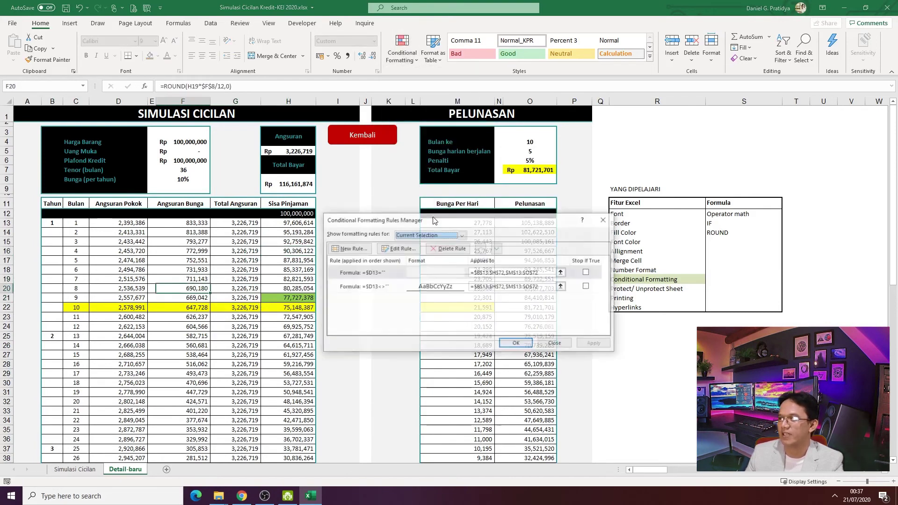
pyautogui.doubleClick(367, 275)
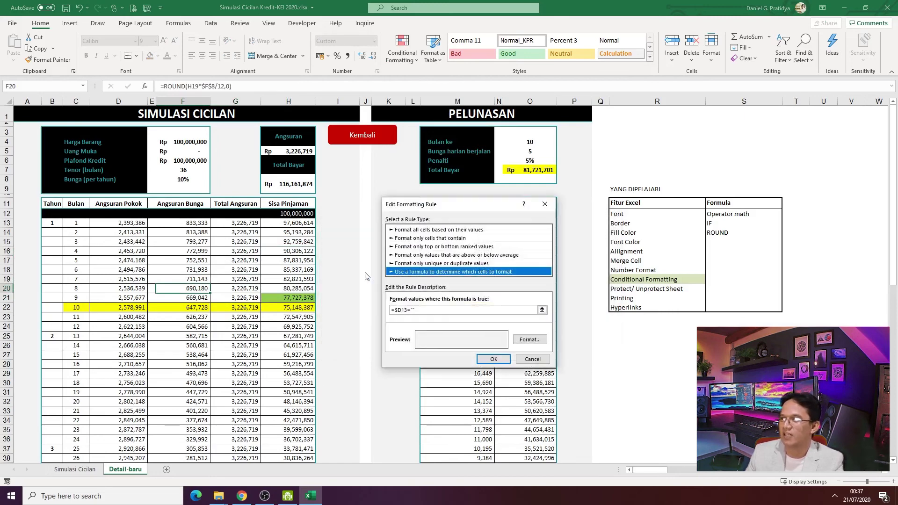
pyautogui.click(418, 310)
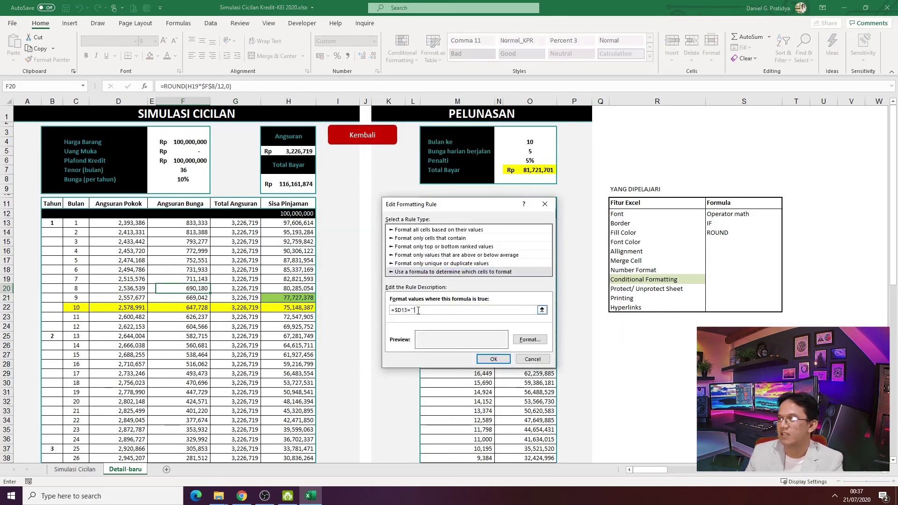
pyautogui.press('Return')
pyautogui.click(508, 272)
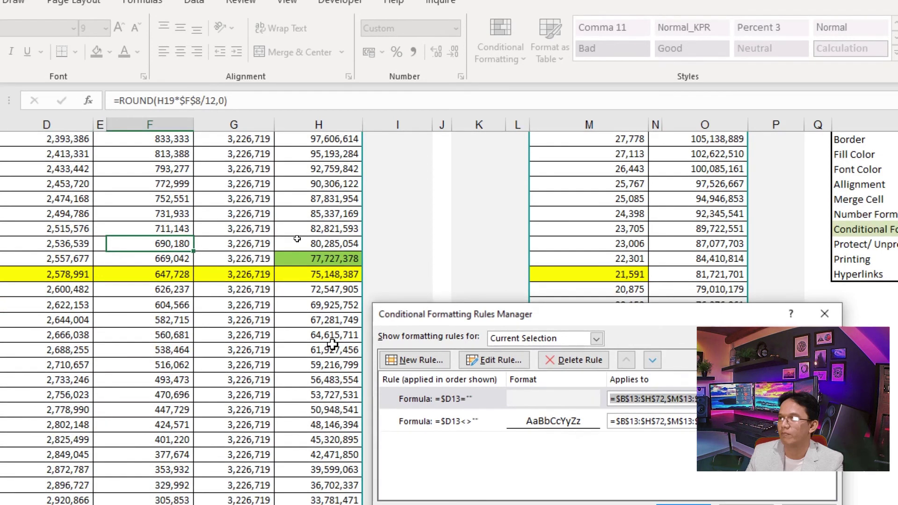
pyautogui.press('Escape')
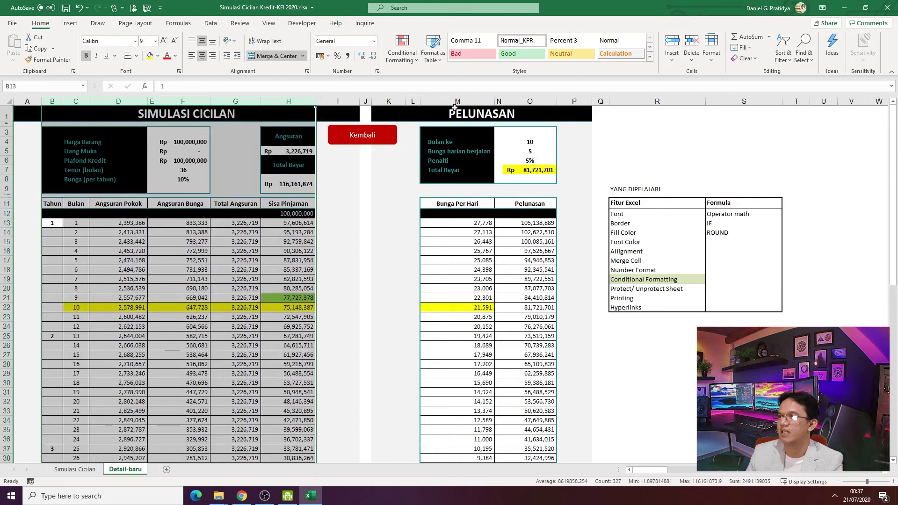
# Inspect the formula and fill color of the table's conditional formatting rule =$D13="", then close the rules manager.
pyautogui.click(413, 232)
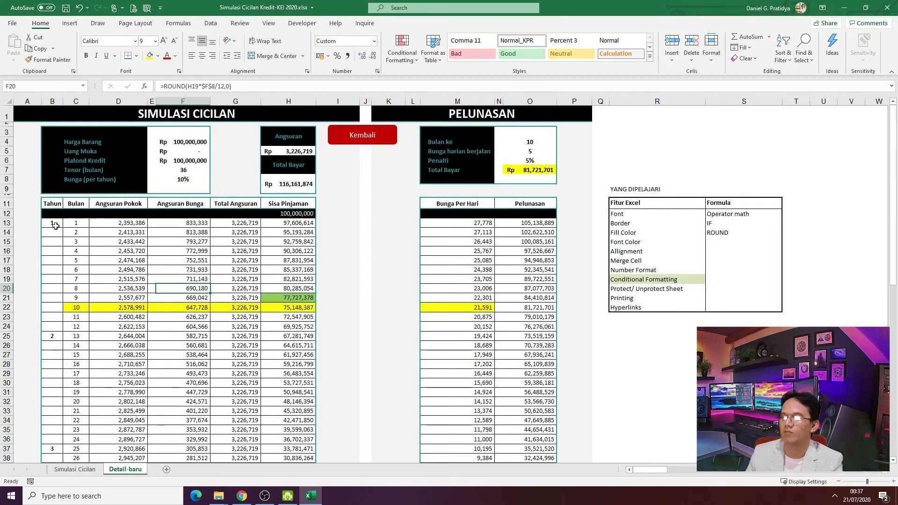
pyautogui.click(54, 224)
pyautogui.click(109, 260)
pyautogui.click(401, 49)
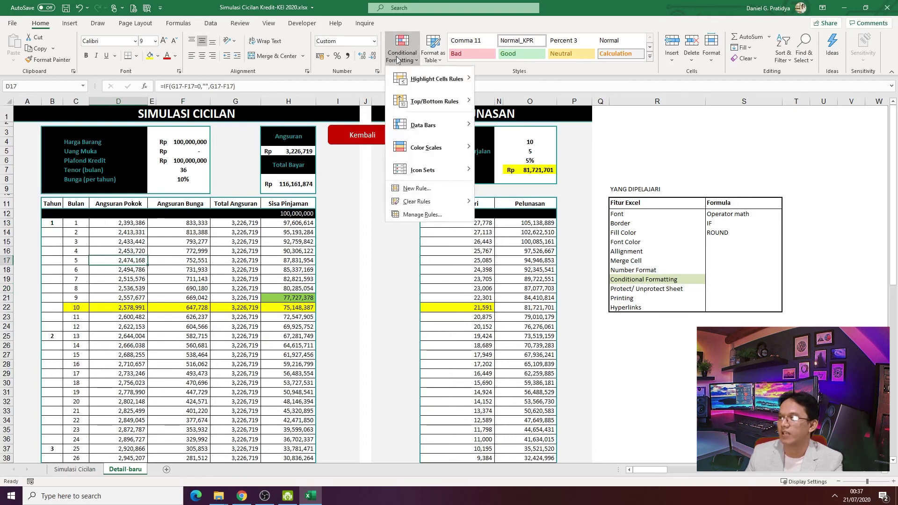
pyautogui.click(422, 215)
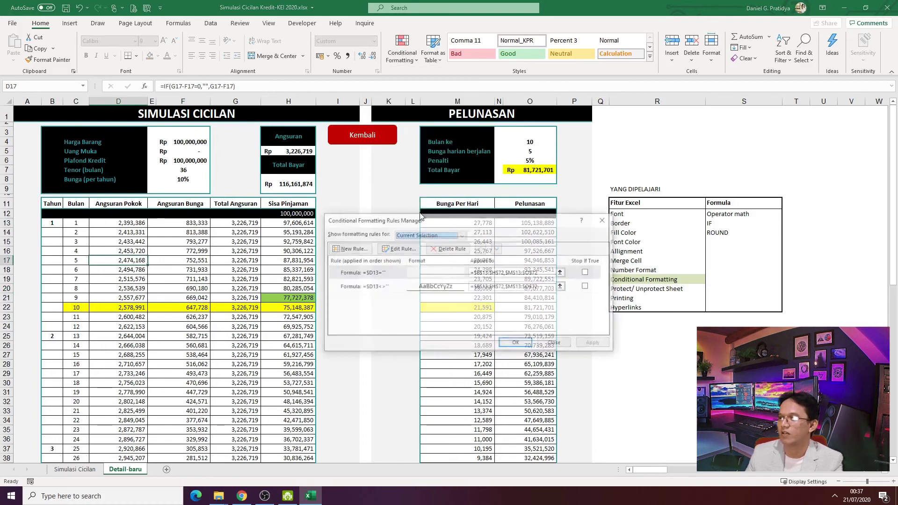
pyautogui.doubleClick(374, 276)
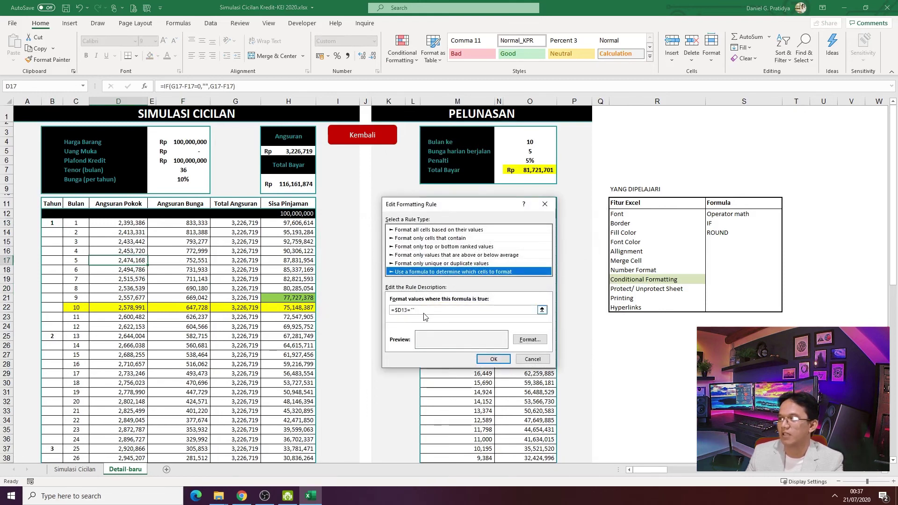
pyautogui.click(424, 311)
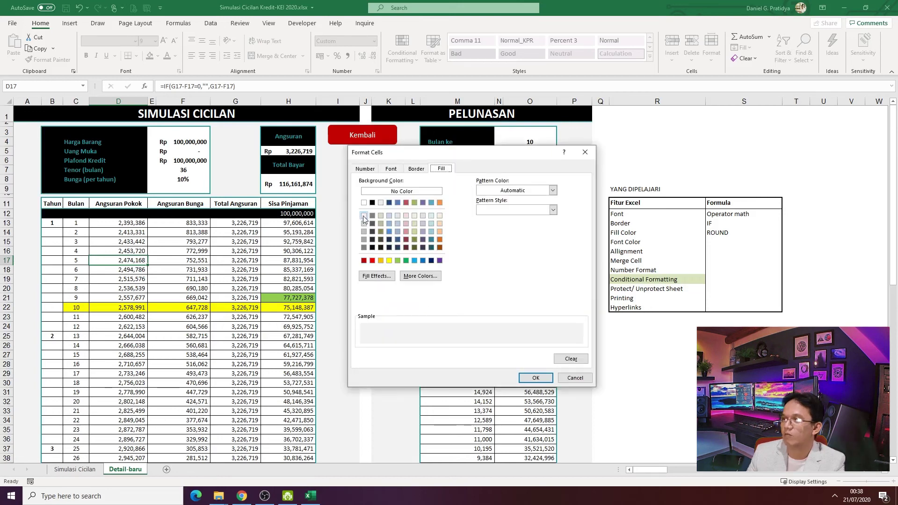
pyautogui.click(535, 378)
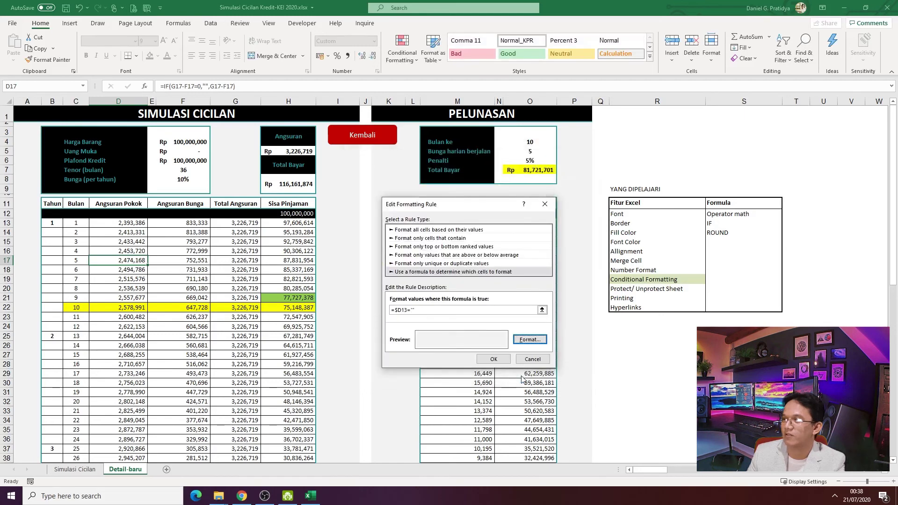
pyautogui.click(497, 358)
pyautogui.click(512, 342)
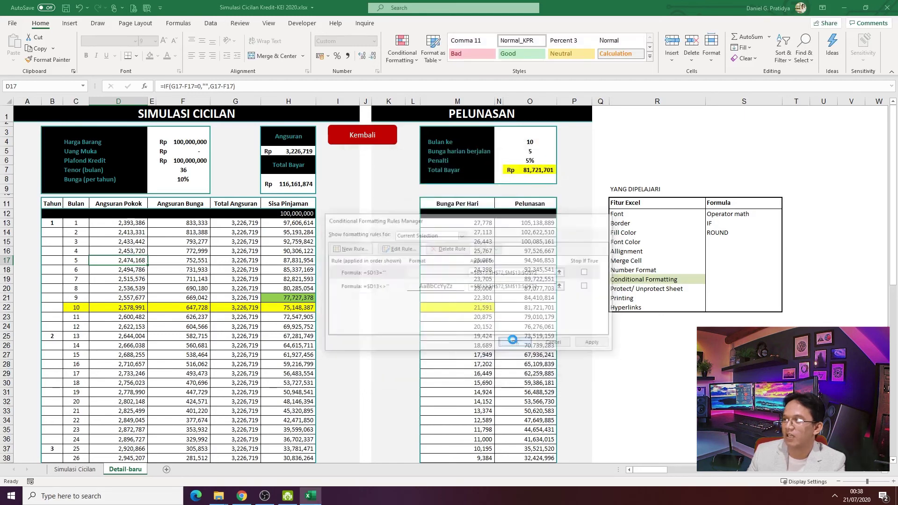
# Try entering the sample text efgfgsgsfg in the blank-looking cell D52 below month 36.
pyautogui.scroll(-3, 210, 345)
pyautogui.scroll(-3, 211, 346)
pyautogui.moveTo(77, 411); pyautogui.dragTo(201, 427)
pyautogui.doubleClick(136, 422)
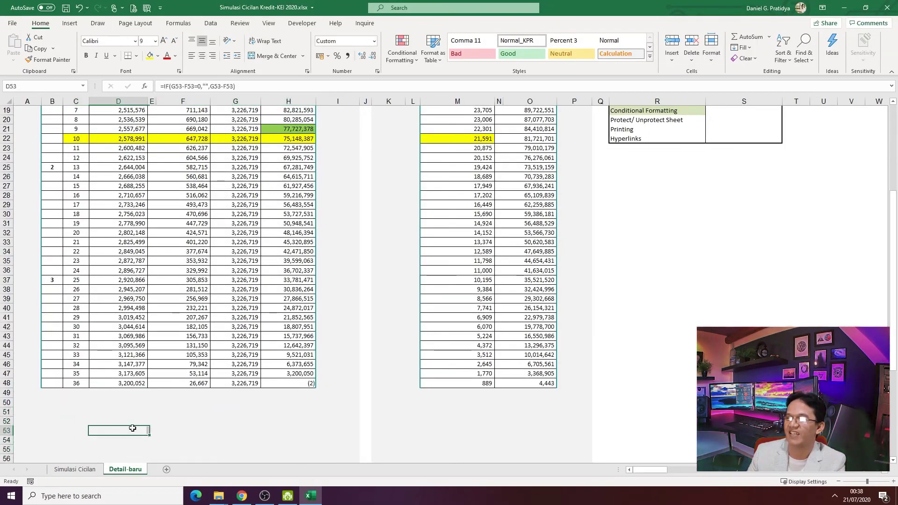
pyautogui.write('efgfgsgsfg')
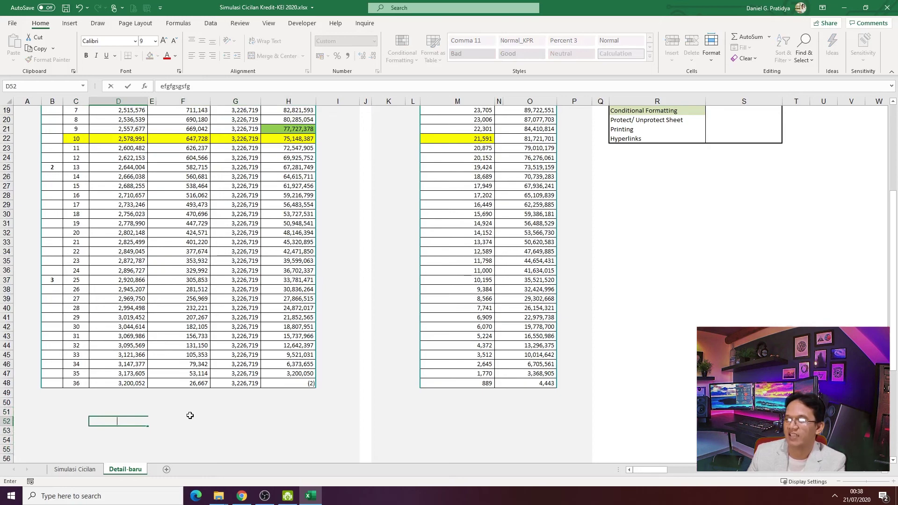
pyautogui.press('Escape')
# Follow the Angsuran Pokok column from D13 to D49 and examine the empty-text argument of the IF formula in D49.
pyautogui.click(128, 374)
pyautogui.scroll(6, 127, 304)
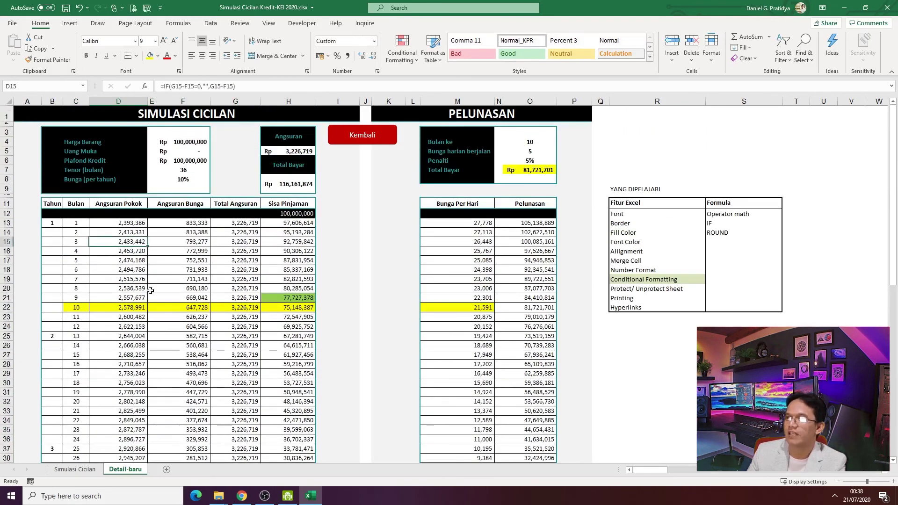
pyautogui.click(123, 225)
pyautogui.hotkey('ctrl', 'Down')
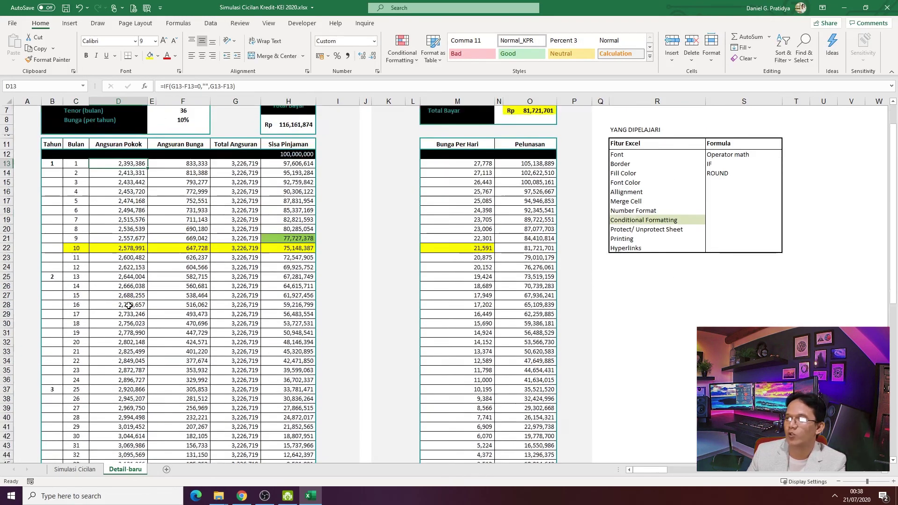
pyautogui.scroll(-3, 131, 421)
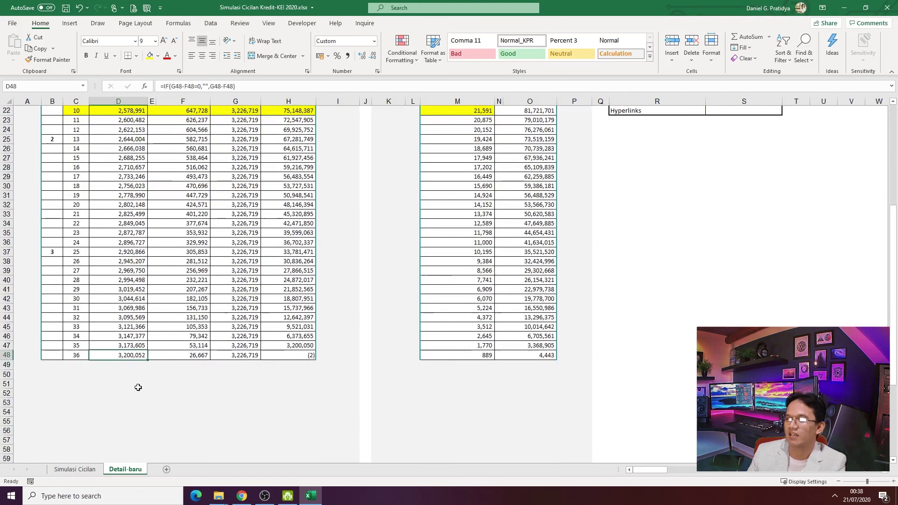
pyautogui.click(127, 365)
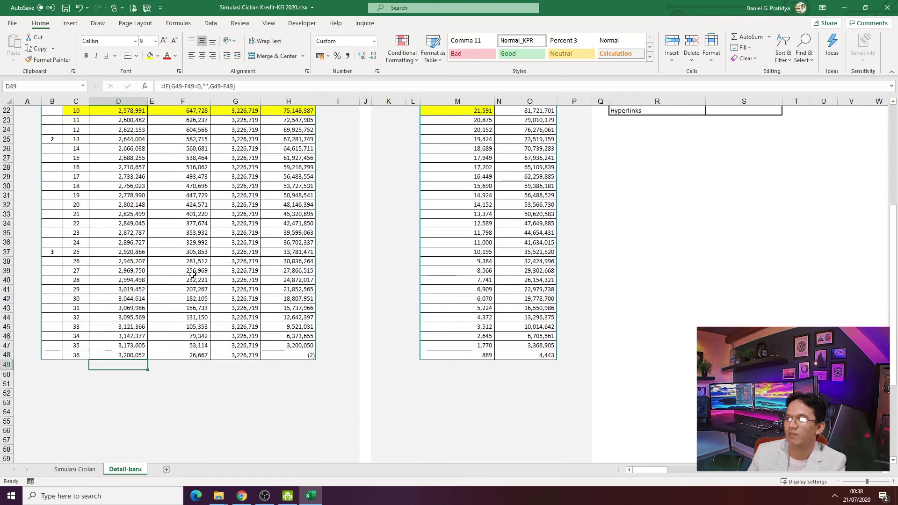
pyautogui.click(208, 86)
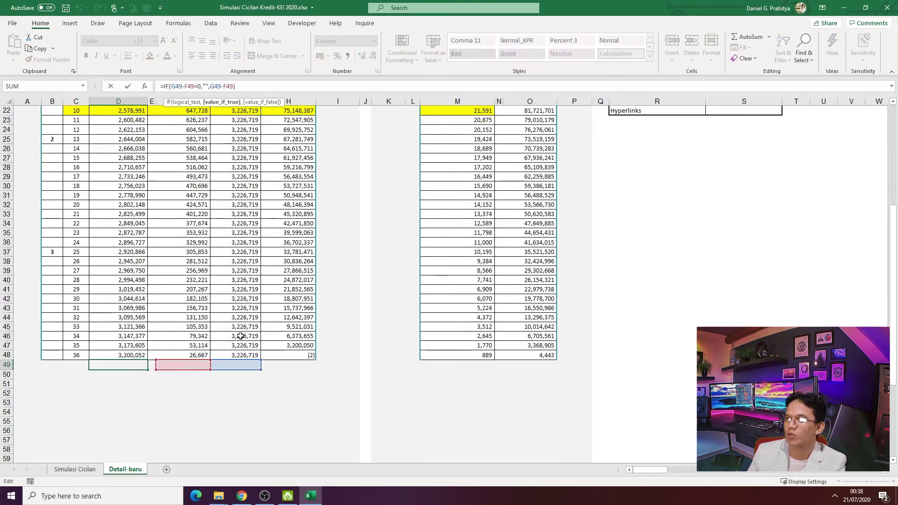
pyautogui.click(246, 84)
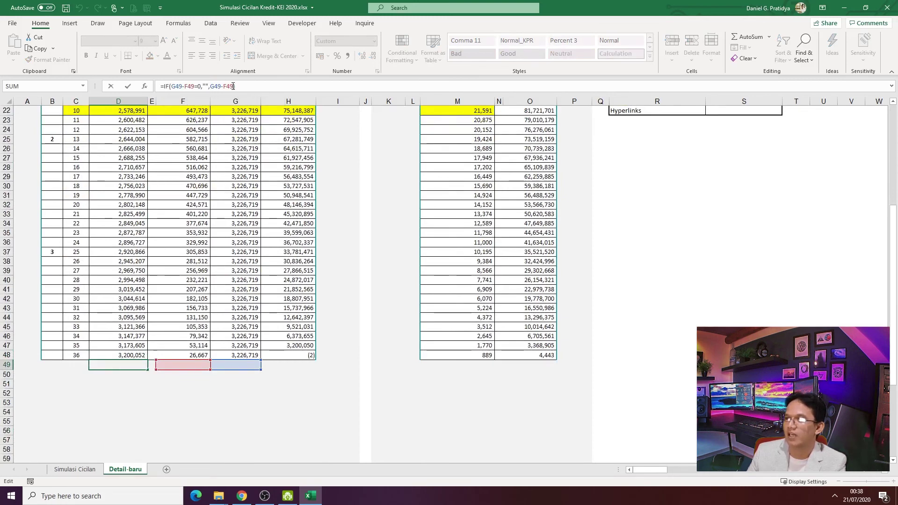
pyautogui.moveTo(200, 86); pyautogui.dragTo(208, 86)
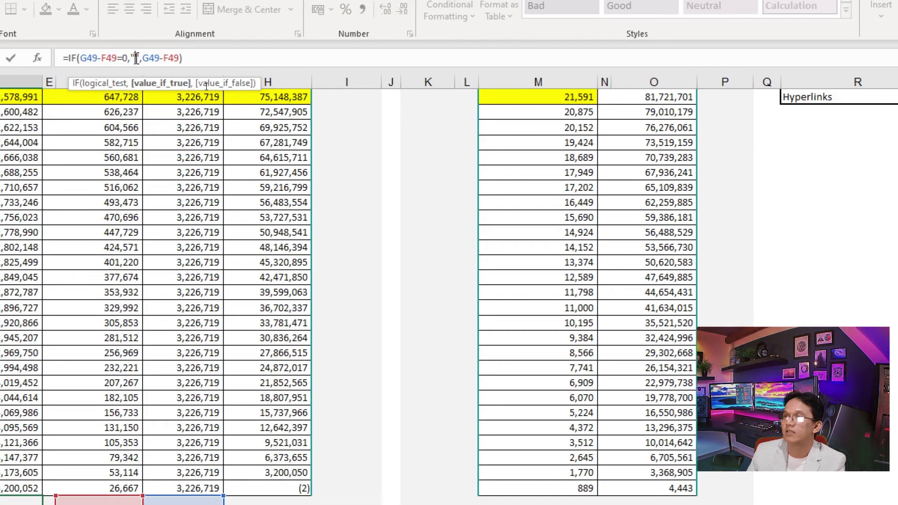
pyautogui.press('Escape')
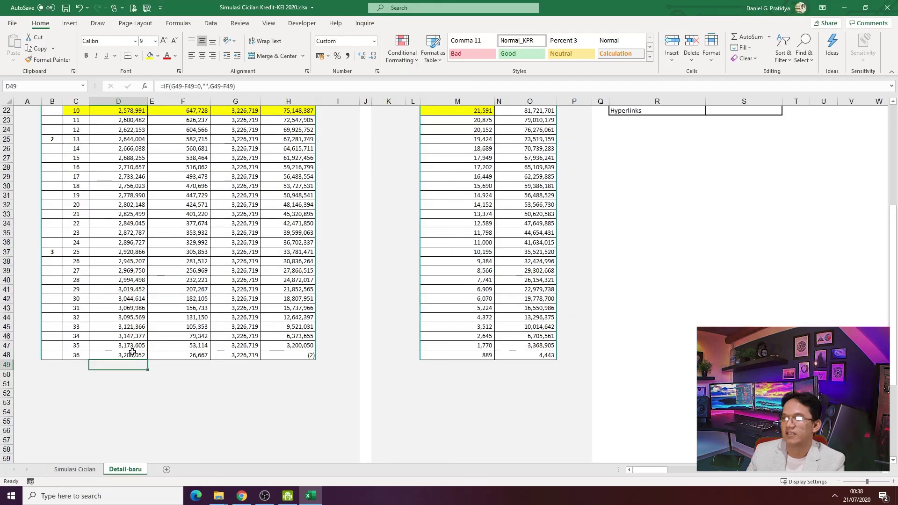
# View the conditional formatting rule =$D13<>"" and compare it with the =$D13="" rule in the rules manager.
pyautogui.click(118, 299)
pyautogui.scroll(6, 118, 299)
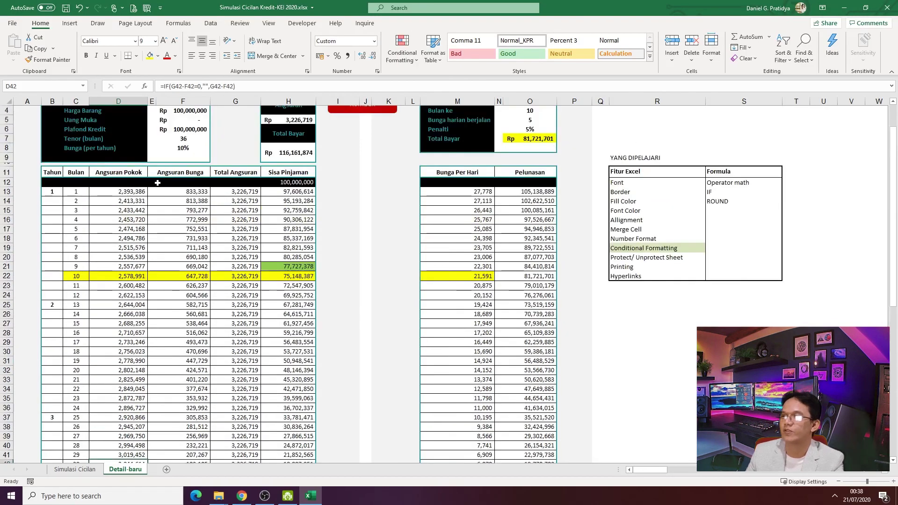
pyautogui.click(402, 51)
pyautogui.click(421, 215)
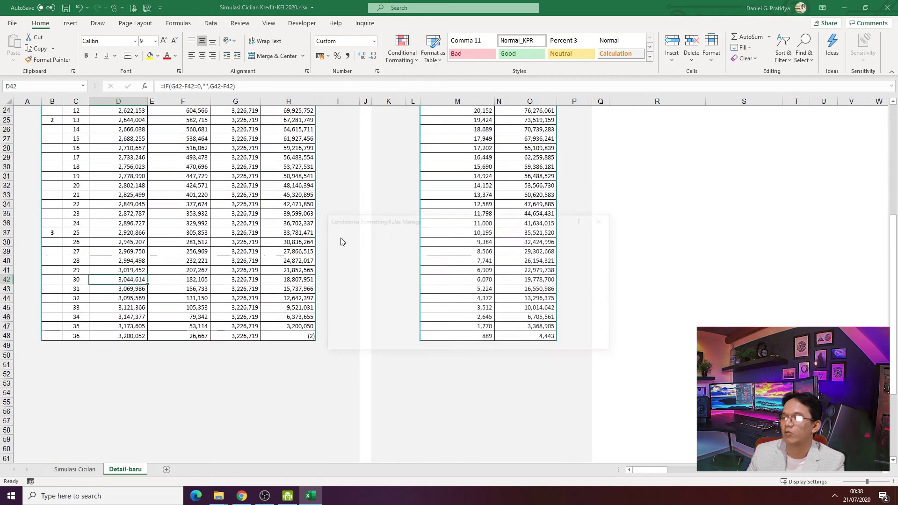
pyautogui.doubleClick(384, 290)
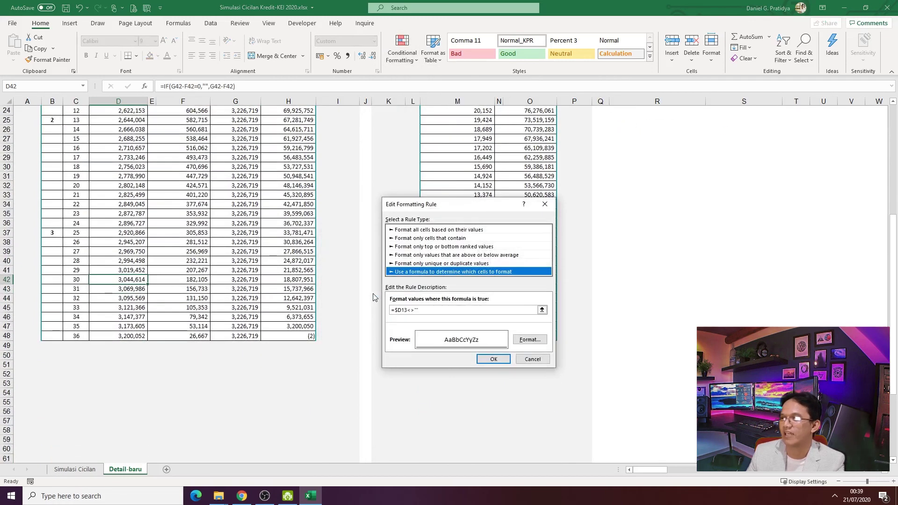
pyautogui.click(532, 359)
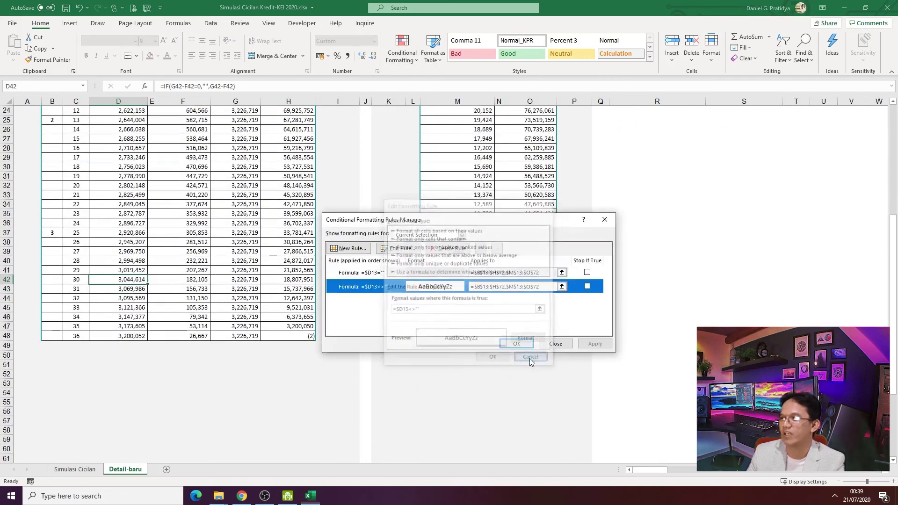
pyautogui.click(378, 277)
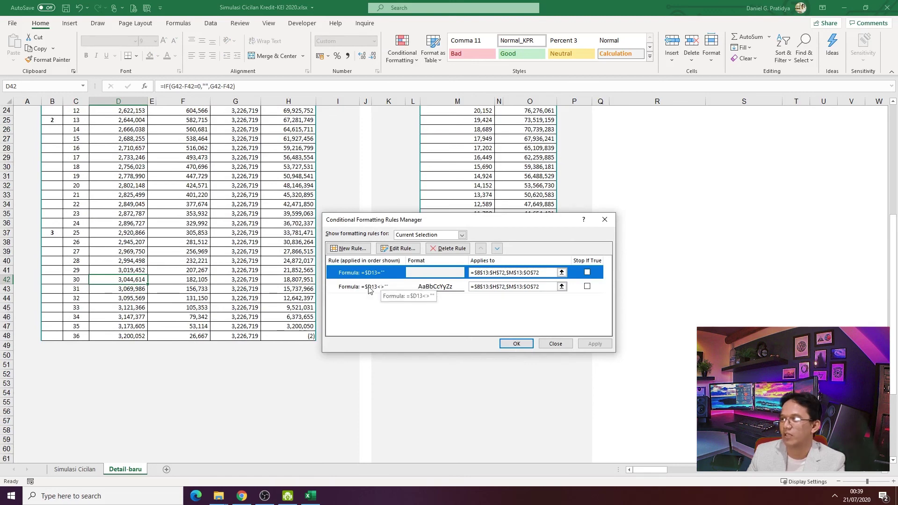
pyautogui.click(370, 287)
pyautogui.click(369, 273)
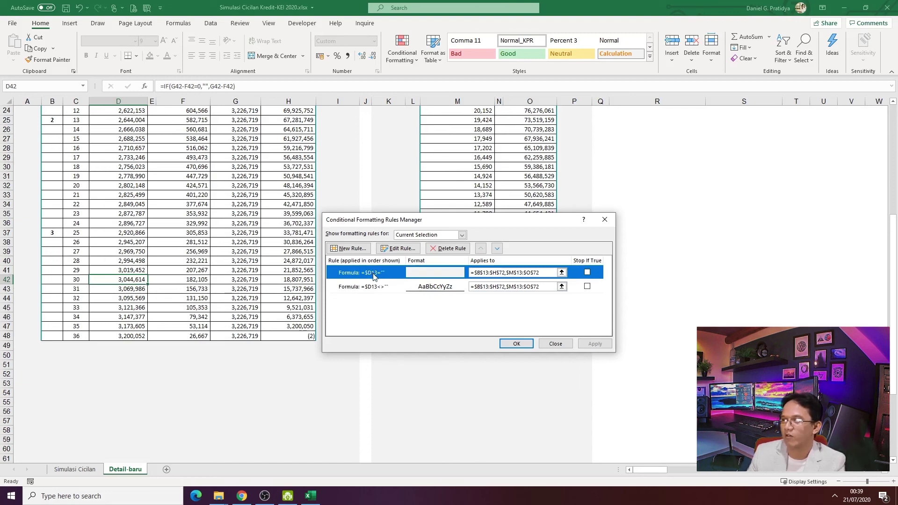
pyautogui.click(369, 286)
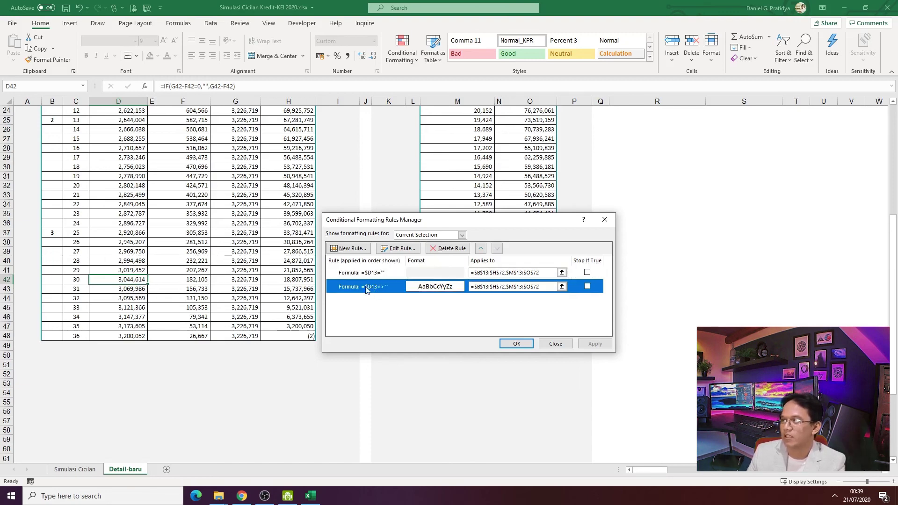
# Inspect the fill, border and font settings in the format of the =$D13<>"" rule.
pyautogui.doubleClick(368, 287)
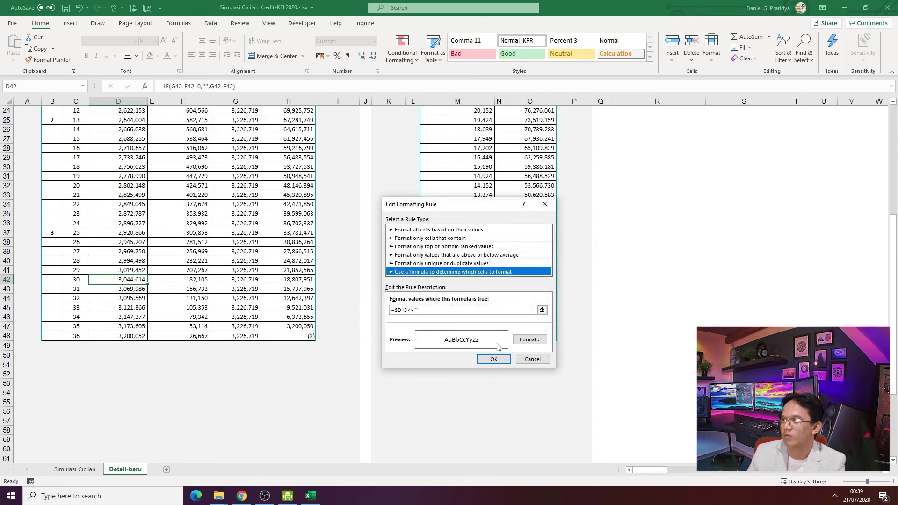
pyautogui.click(528, 340)
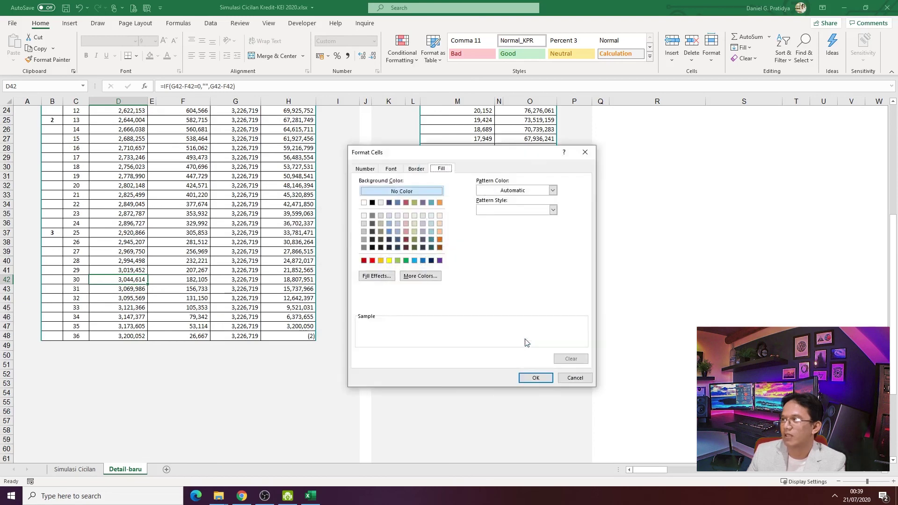
pyautogui.click(415, 169)
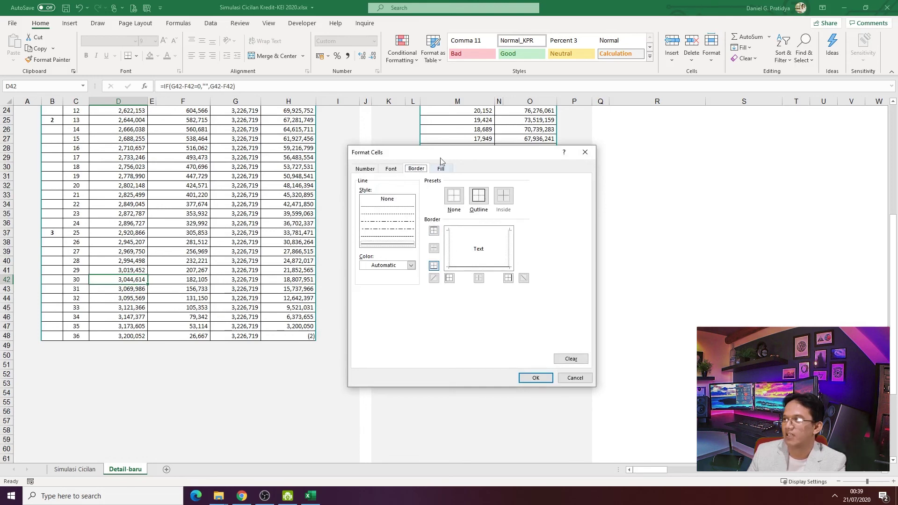
pyautogui.click(395, 168)
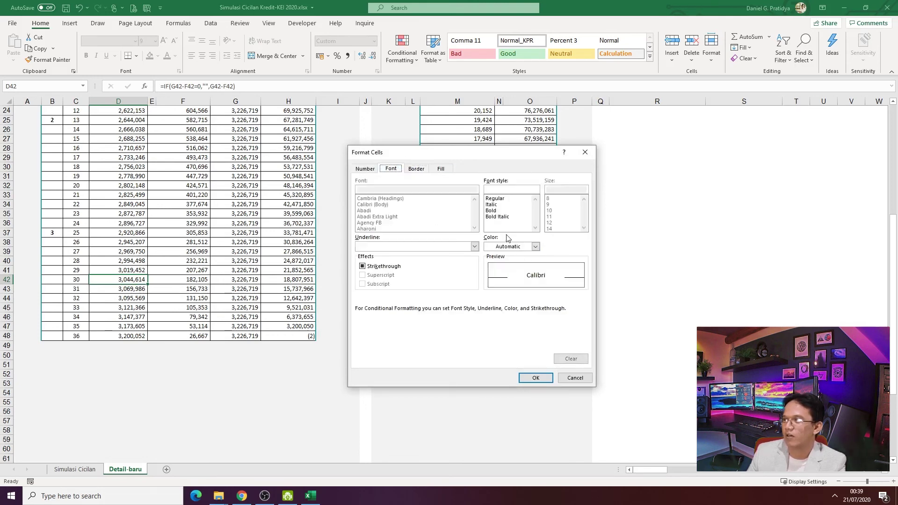
pyautogui.click(416, 168)
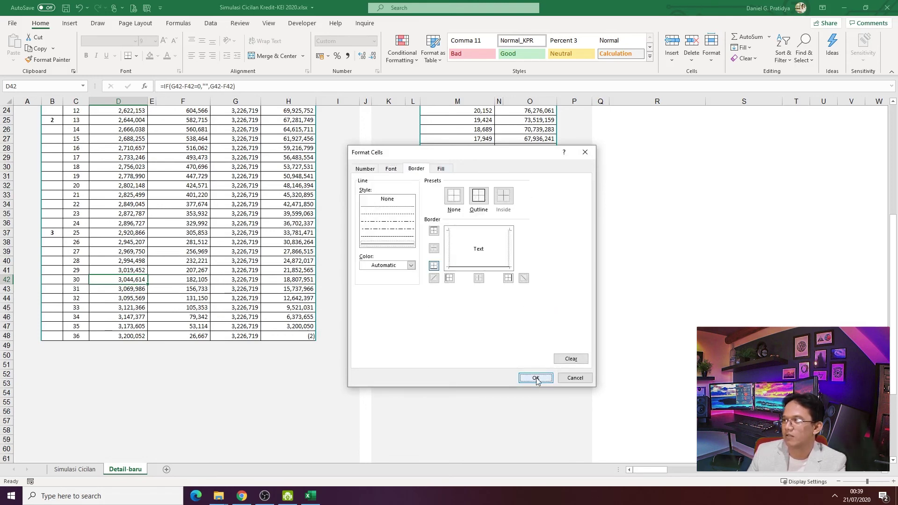
pyautogui.click(536, 378)
# Check the formula =$D13<>"" against the table rows, review its border format again, and close the rules manager.
pyautogui.click(427, 310)
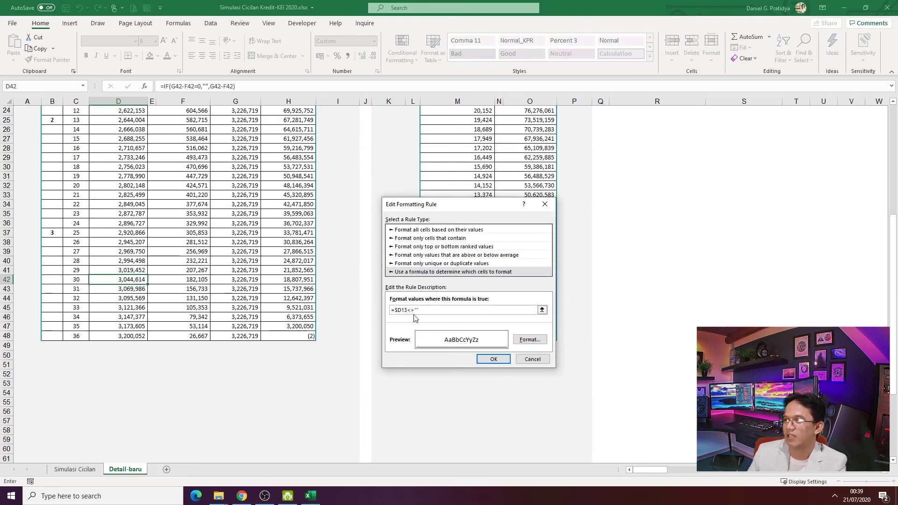
pyautogui.scroll(6, 161, 194)
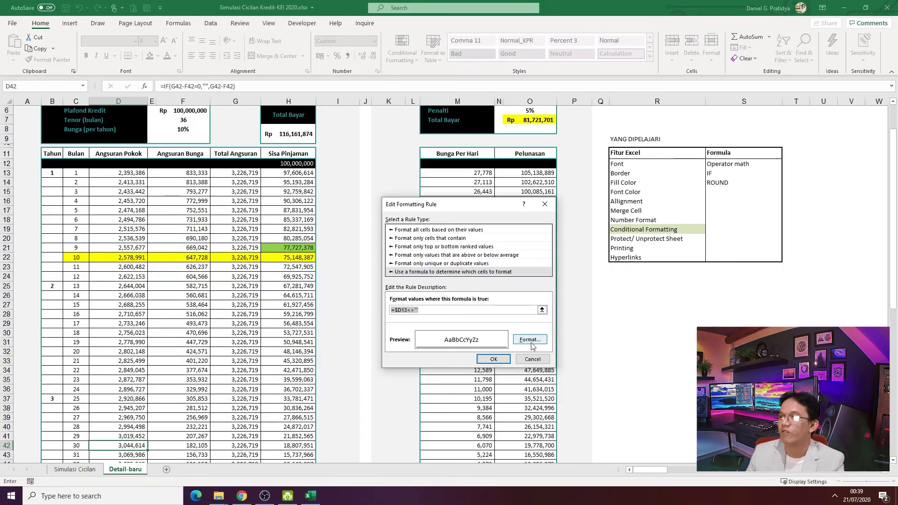
pyautogui.click(461, 242)
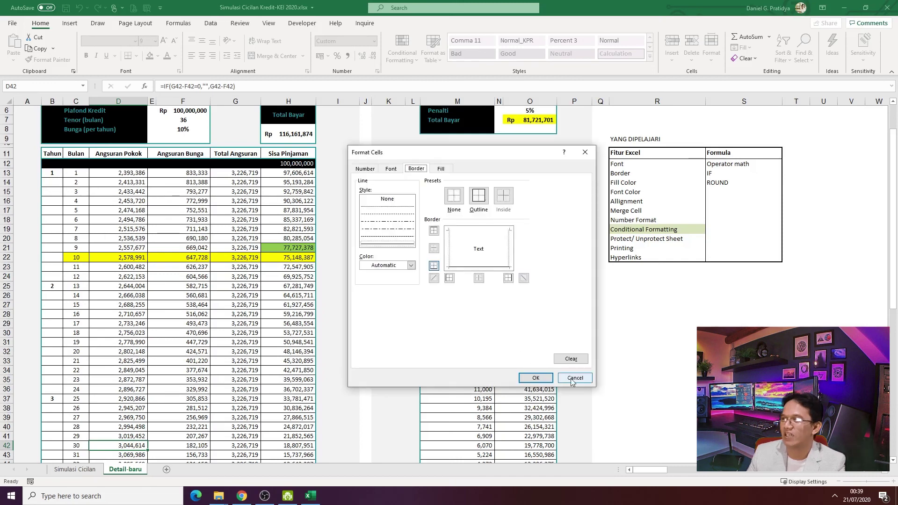
pyautogui.click(573, 378)
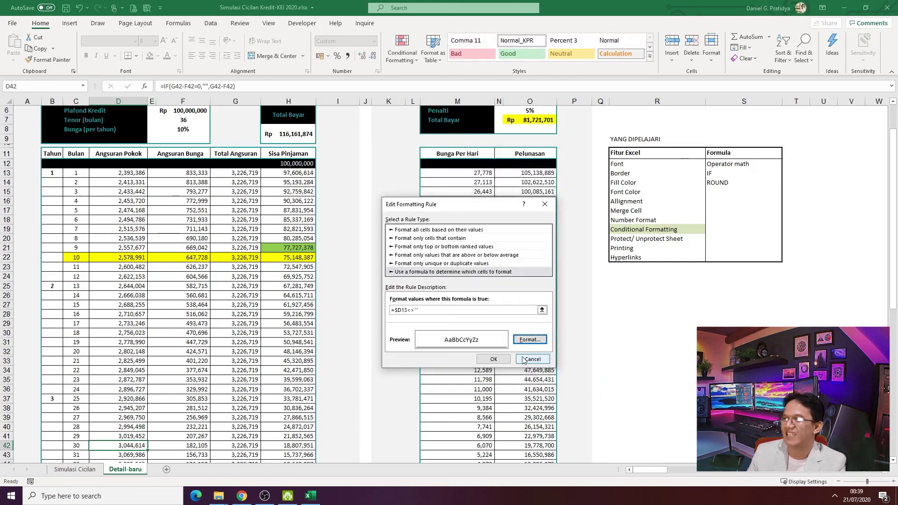
pyautogui.click(499, 360)
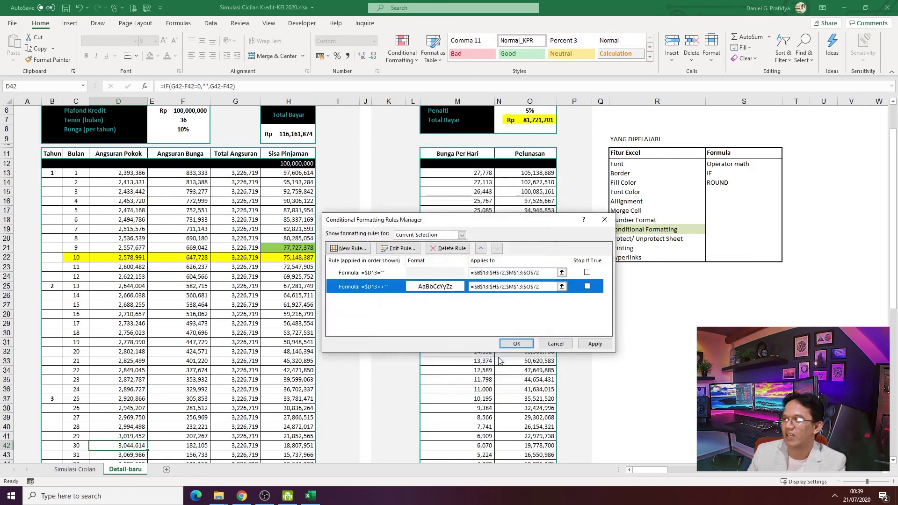
pyautogui.click(514, 344)
pyautogui.click(133, 324)
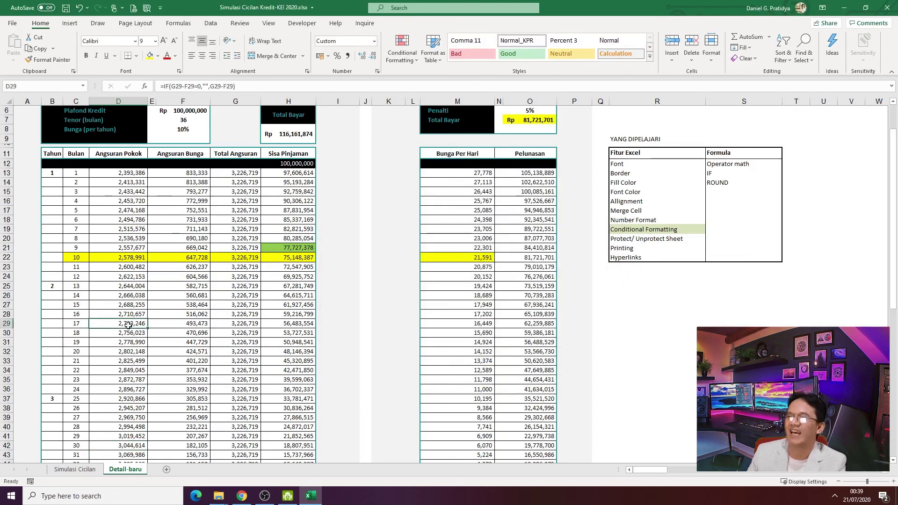
# Clear the Angsuran Pokok cell D17 for month 5 and select B17:H17 to check the row's conditional formatting.
pyautogui.scroll(-1, 120, 327)
pyautogui.scroll(3, 117, 318)
pyautogui.click(126, 231)
pyautogui.click(125, 224)
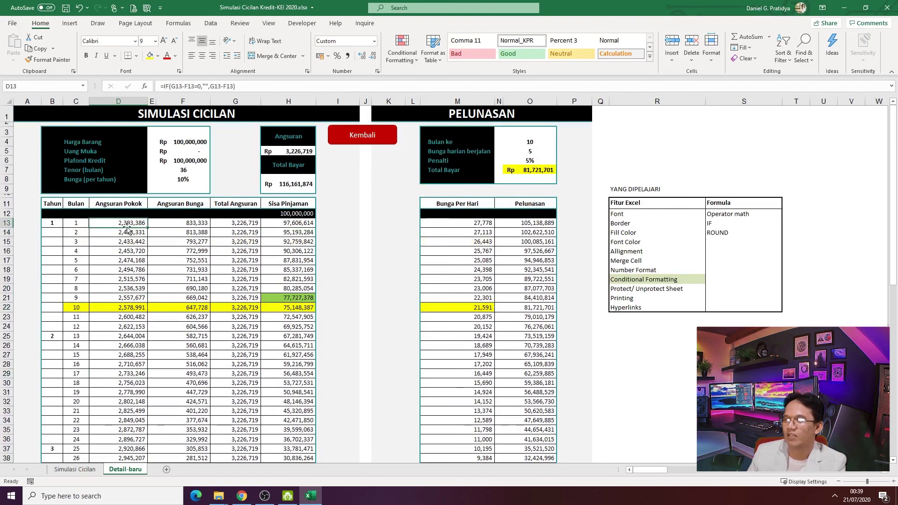
pyautogui.click(123, 261)
pyautogui.press('Delete')
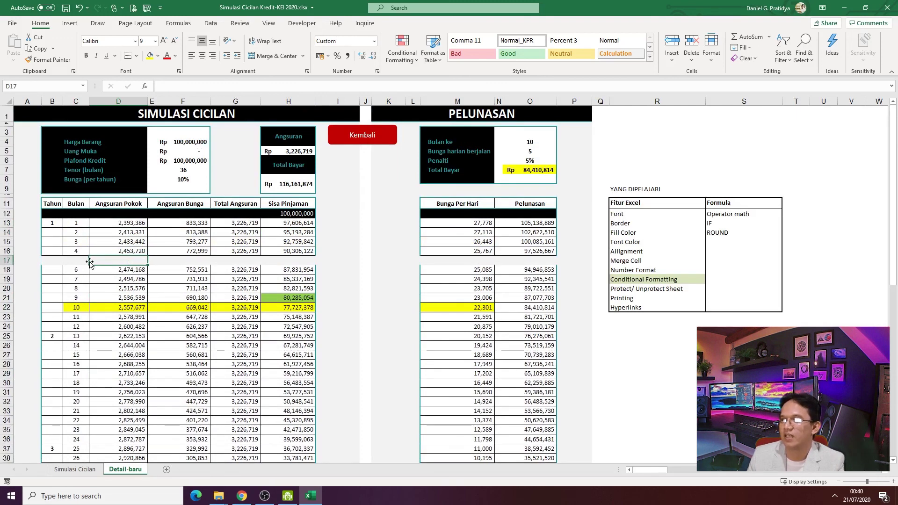
pyautogui.moveTo(52, 261); pyautogui.dragTo(299, 260)
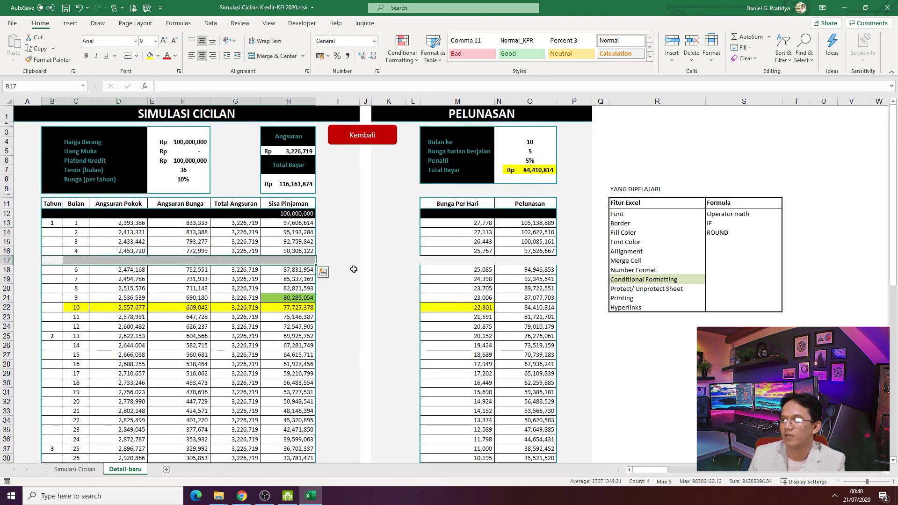
pyautogui.click(338, 251)
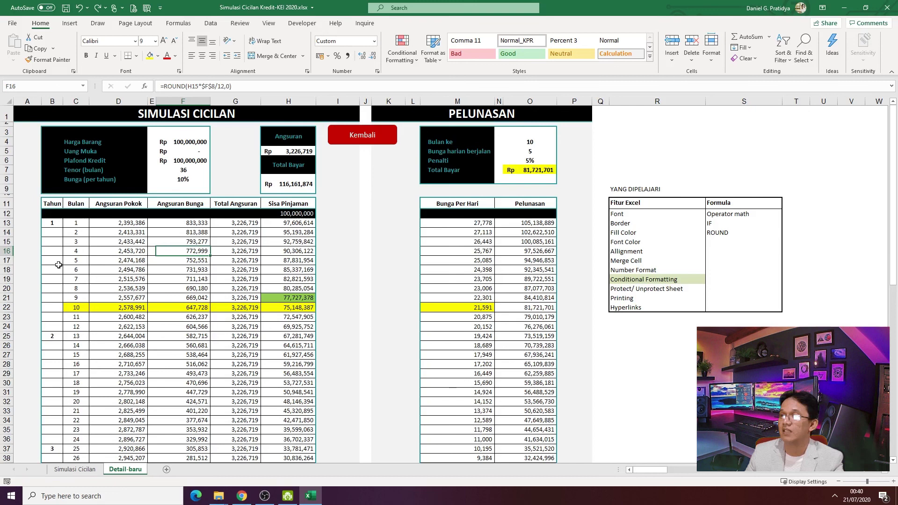
# Review the IF formula in the Angsuran Pokok column and highlight the instalment and Pelunasan table rows starting at B13 and M13.
pyautogui.click(118, 278)
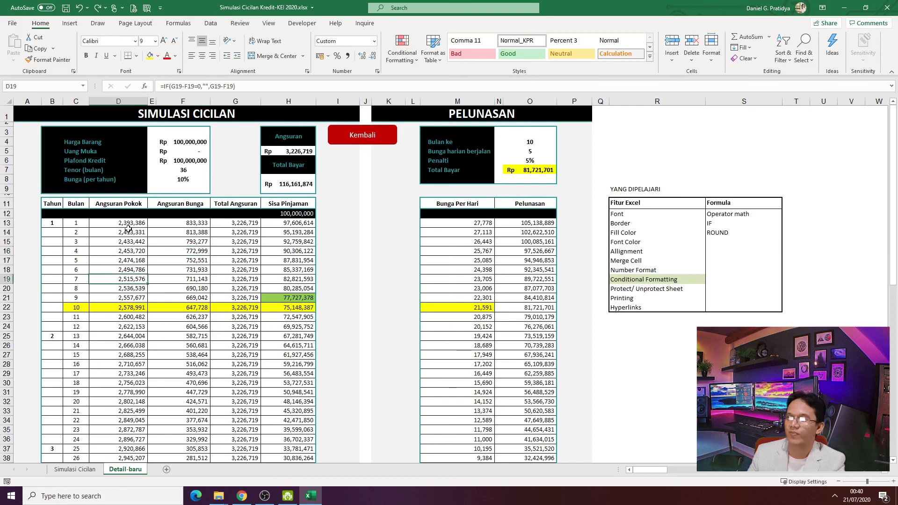
pyautogui.click(117, 223)
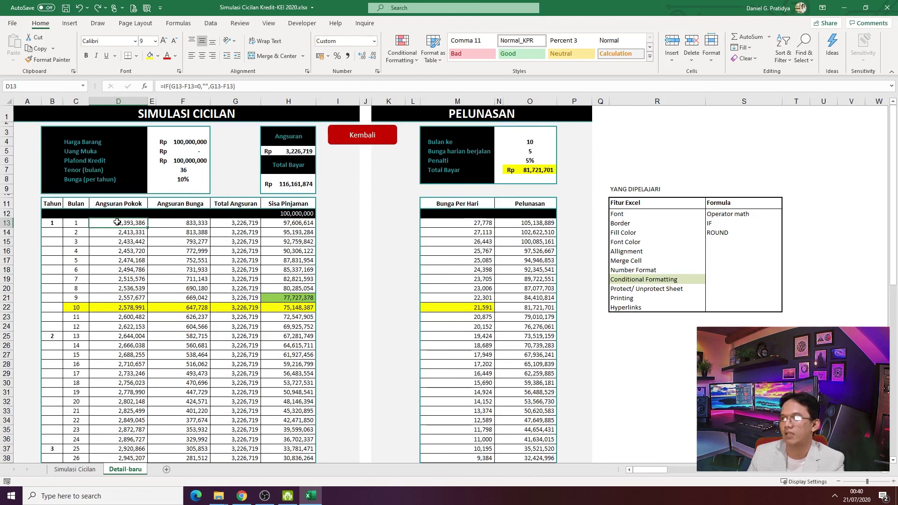
pyautogui.moveTo(57, 223); pyautogui.dragTo(311, 402)
pyautogui.moveTo(440, 223); pyautogui.dragTo(534, 427)
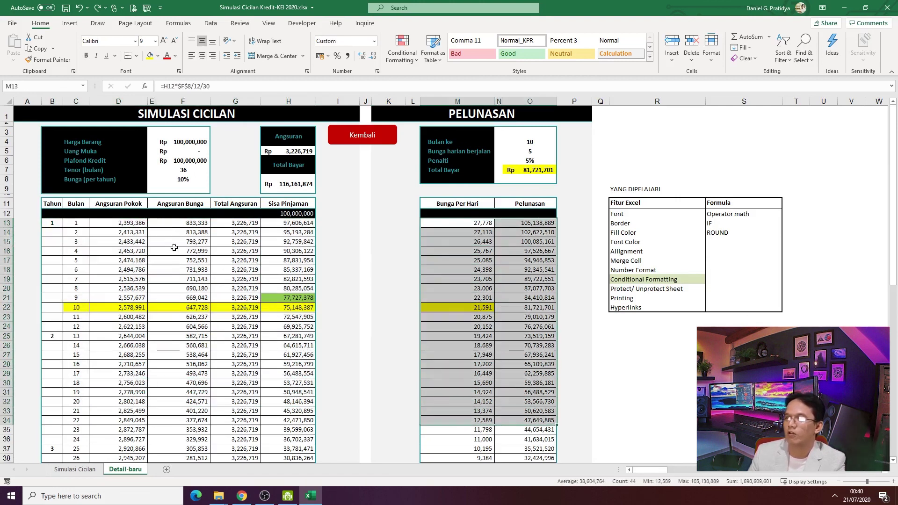
pyautogui.click(159, 241)
pyautogui.click(107, 229)
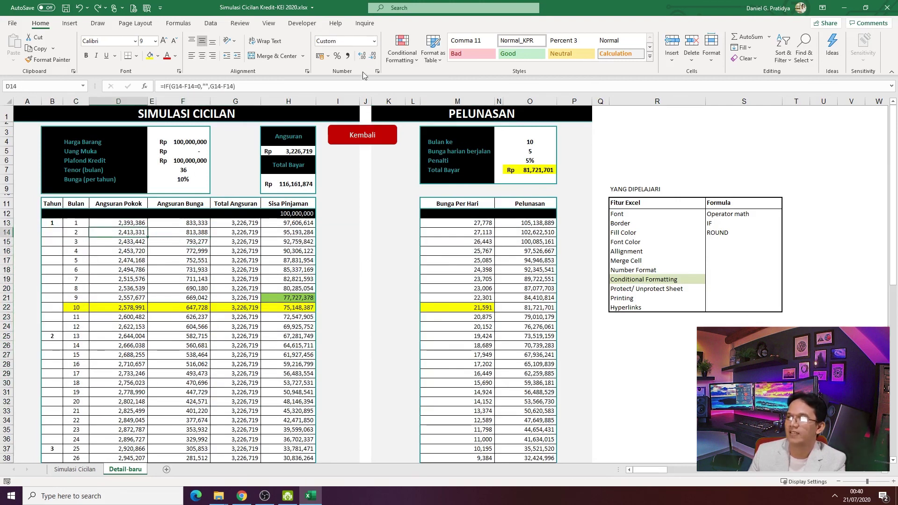
# Open the conditional formatting rules manager and check the =$D13="" rule's applied range, =$B$13:$H$72,$M$13:$O$72, against the sheet.
pyautogui.click(393, 60)
pyautogui.click(422, 214)
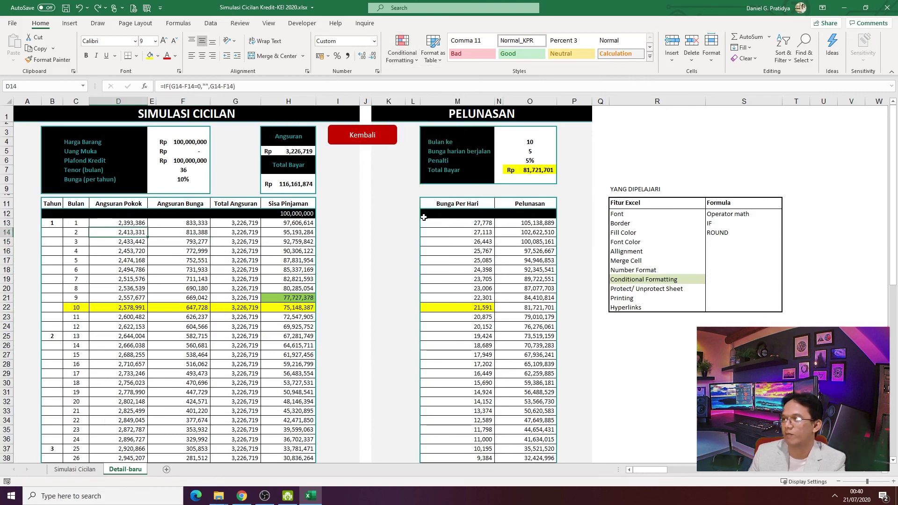
pyautogui.click(506, 273)
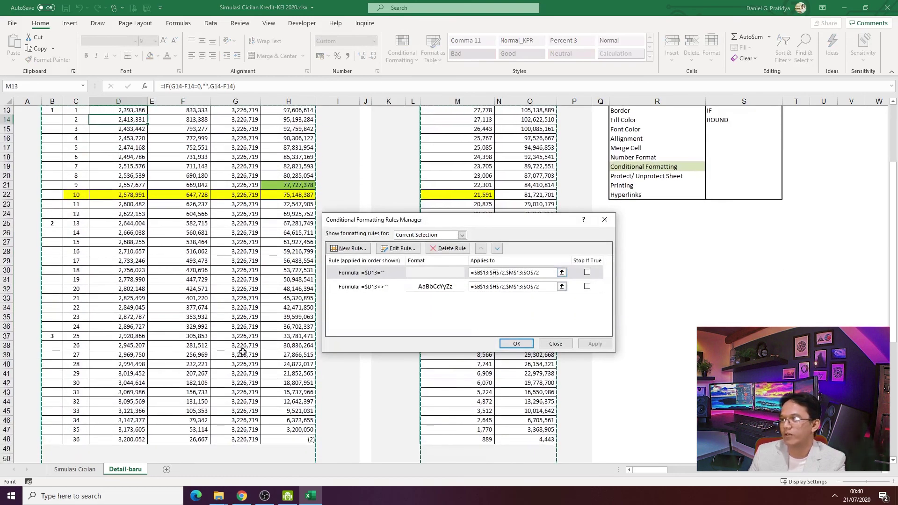
pyautogui.scroll(-4, 243, 358)
pyautogui.scroll(7, 243, 358)
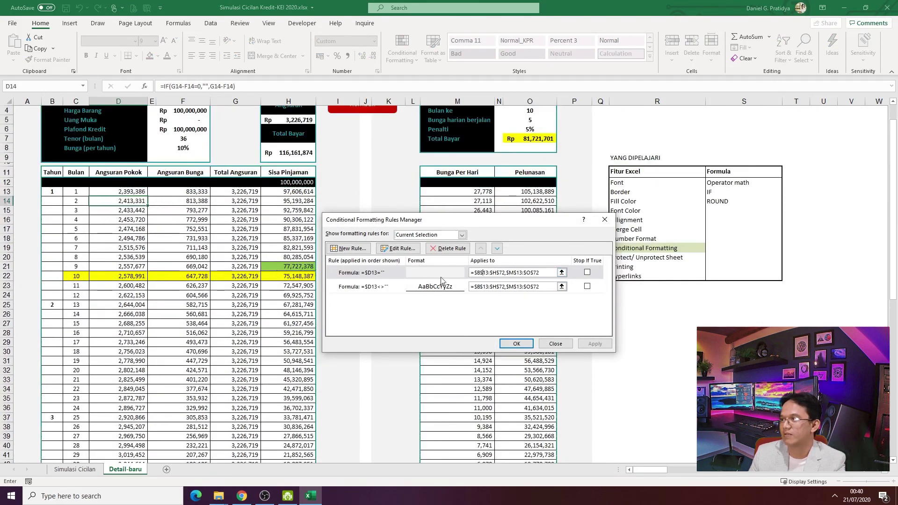
# Inspect the formula of the =$D13="" formatting rule, then close the rule editor and the rules manager.
pyautogui.doubleClick(366, 278)
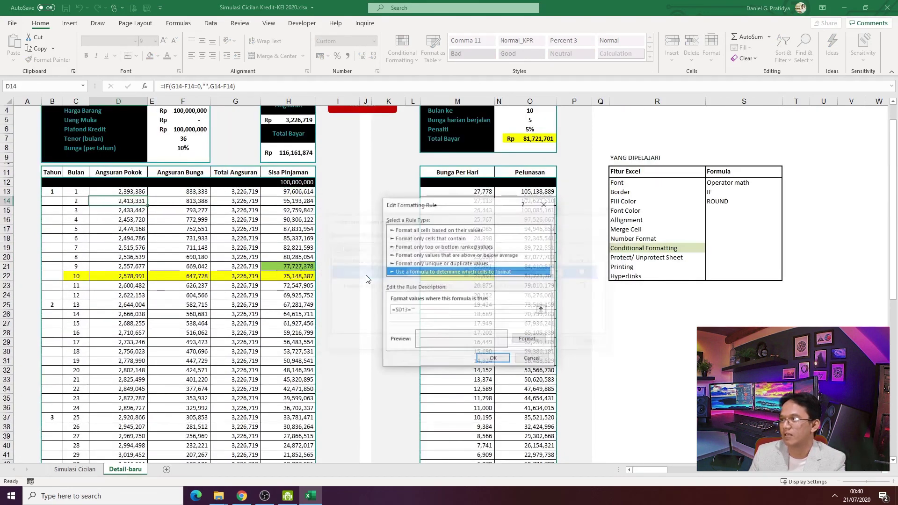
pyautogui.click(412, 312)
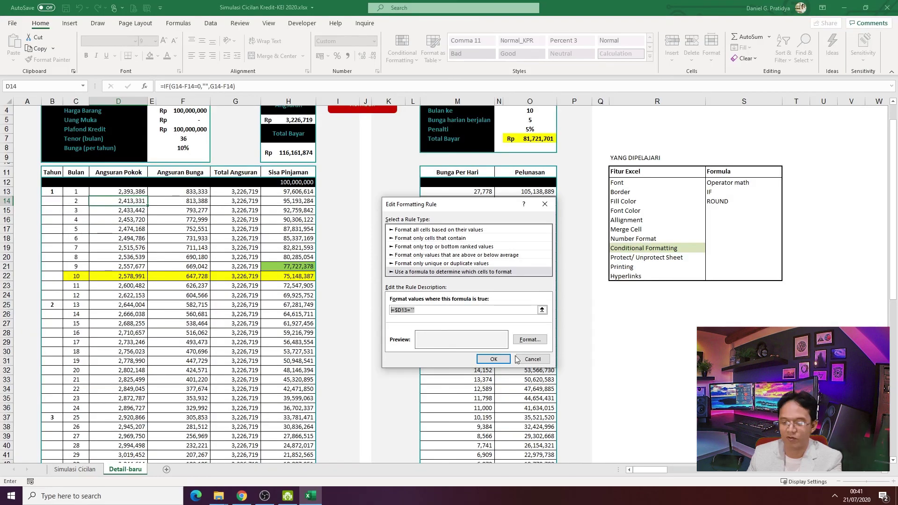
pyautogui.click(504, 359)
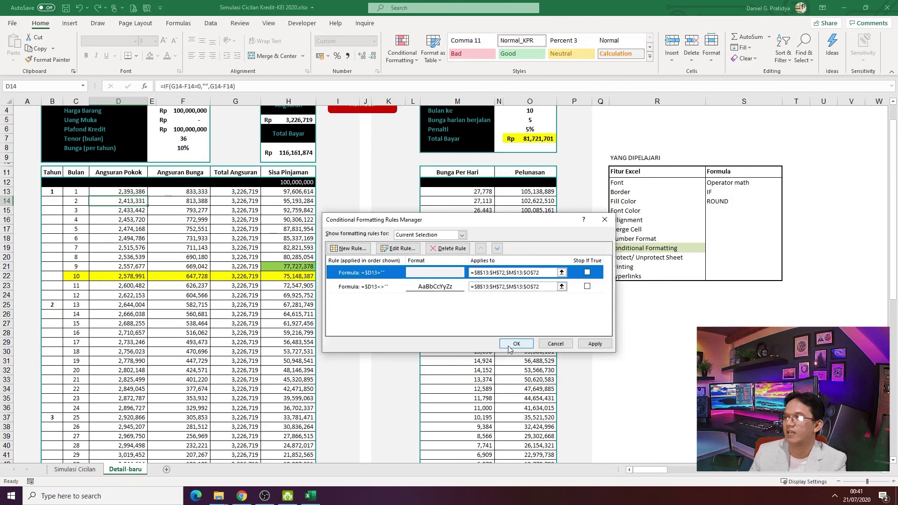
pyautogui.click(516, 344)
# Examine the formulas in D16, the Total Angsuran cell G14 and the Sisa Pinjaman cell H14.
pyautogui.click(119, 219)
pyautogui.scroll(1, 120, 232)
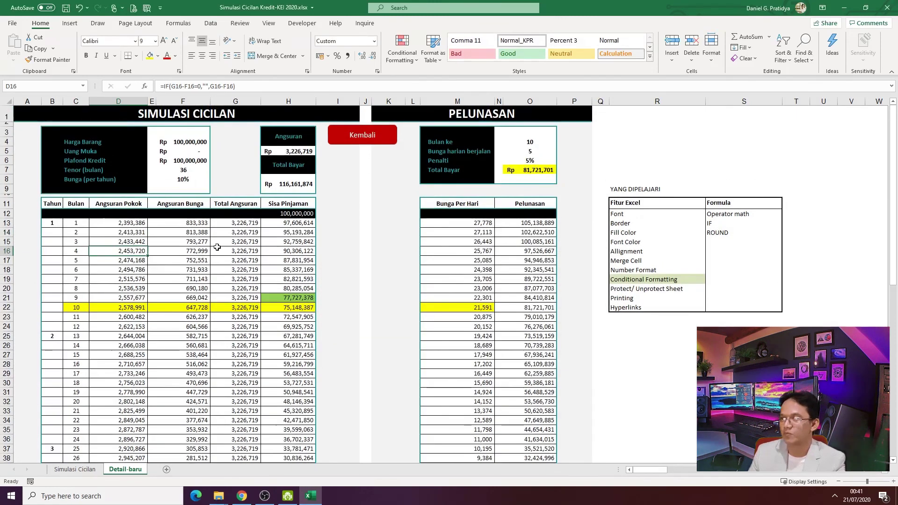
pyautogui.click(235, 232)
pyautogui.click(289, 232)
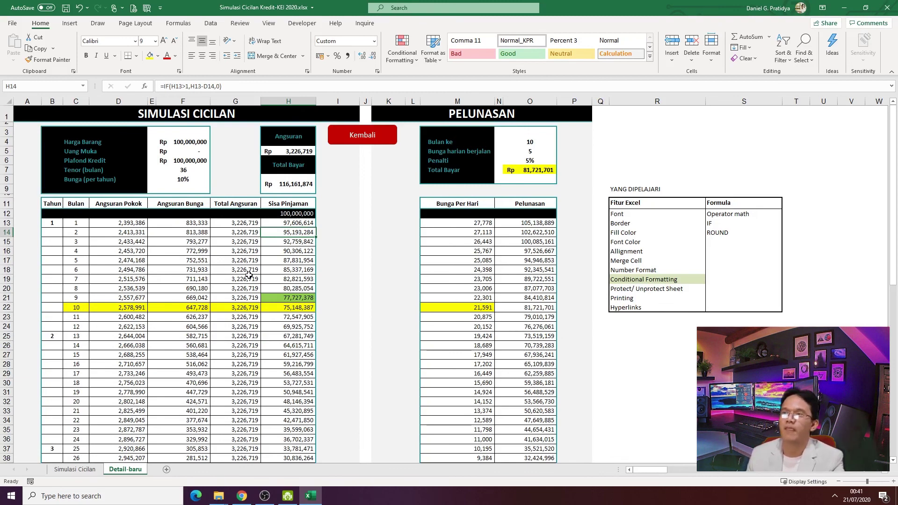
# Examine the Sisa Pinjaman formulas in the green cell H21 and the yellow cell H22.
pyautogui.rightClick(274, 252)
pyautogui.press('Escape')
pyautogui.click(299, 299)
pyautogui.rightClick(300, 301)
pyautogui.press('Escape')
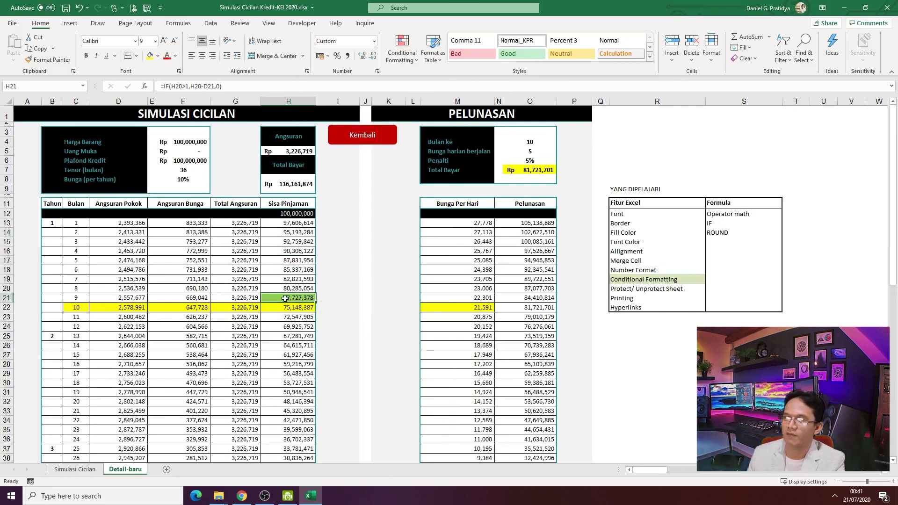
pyautogui.rightClick(295, 310)
pyautogui.press('Escape')
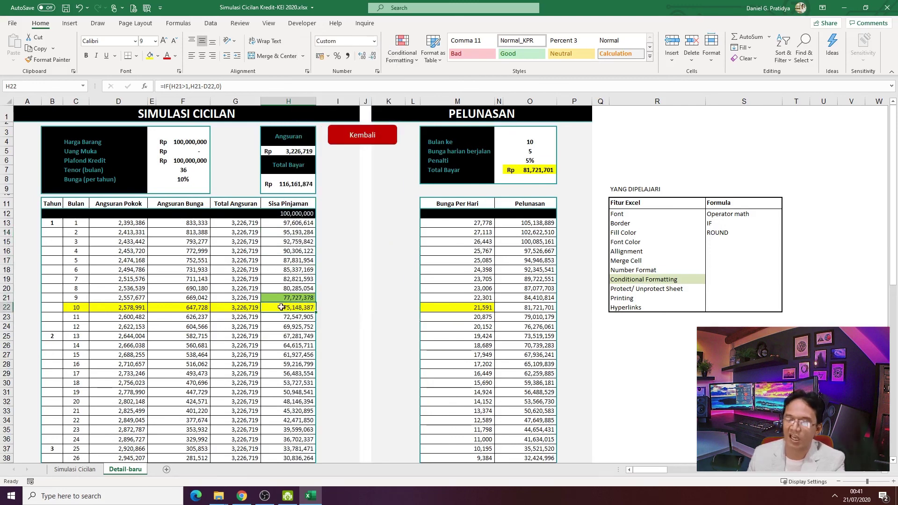